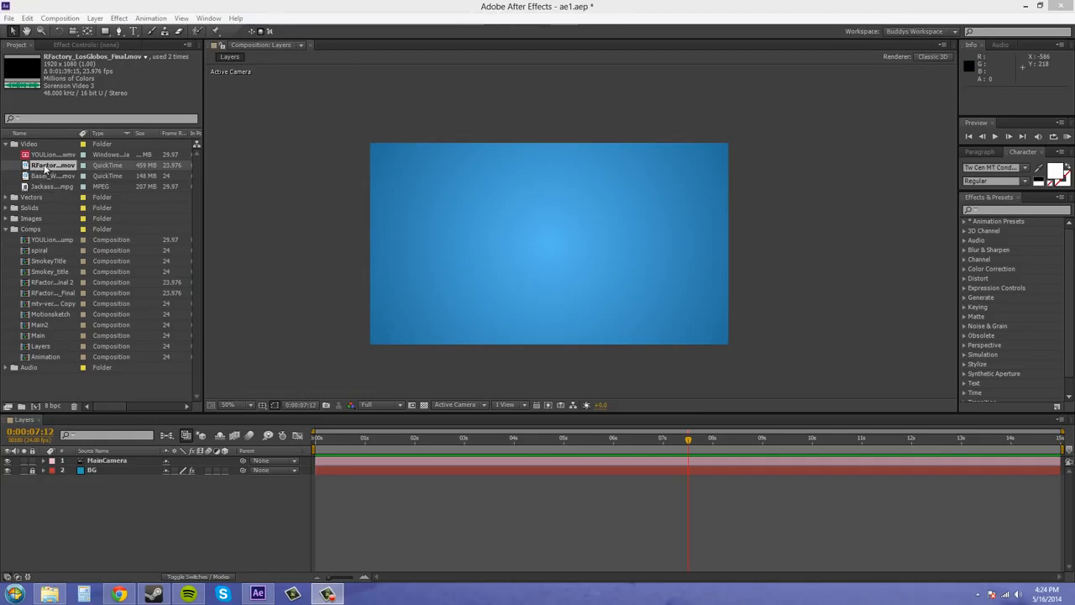
Add RFactory_LosGlobos_Final.mov to the Layers composition above the MainCamera layer and leave it as a 2D layer.
left_click_drag(55, 165, 116, 462)
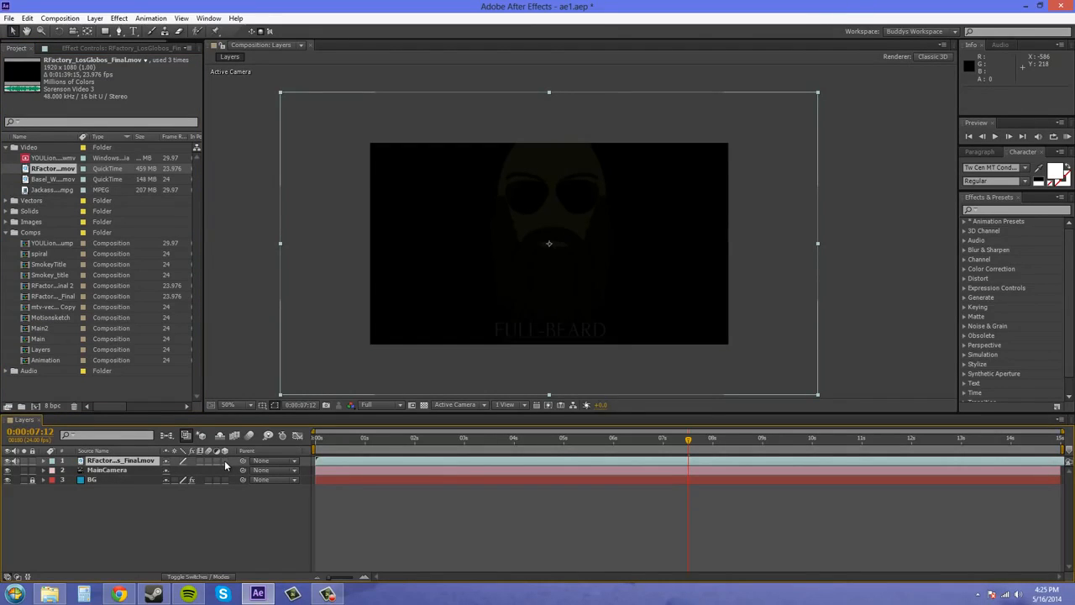
left_click(224, 461)
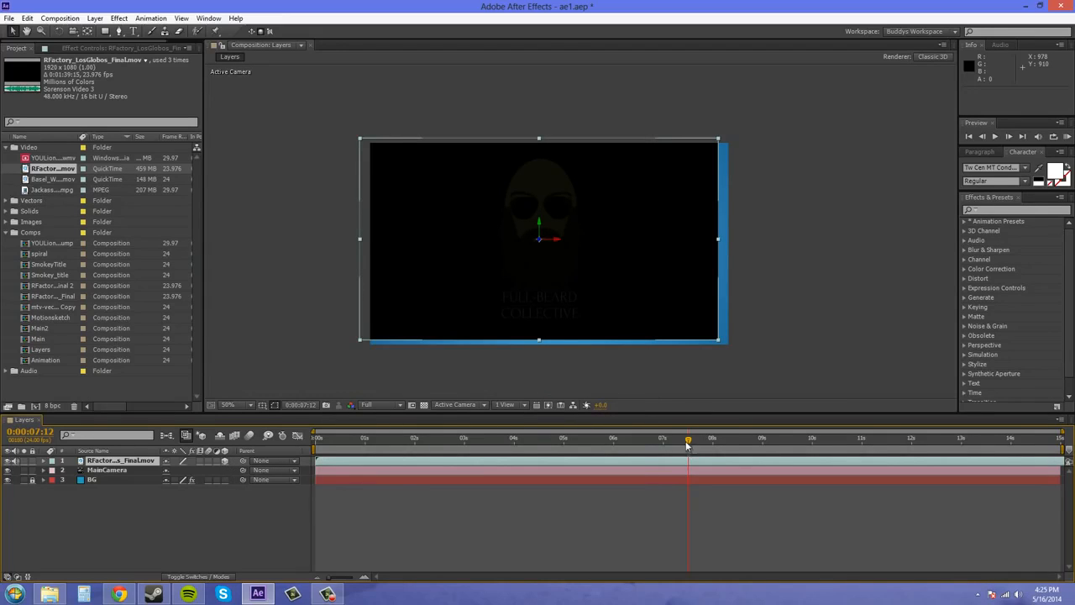
left_click(225, 461)
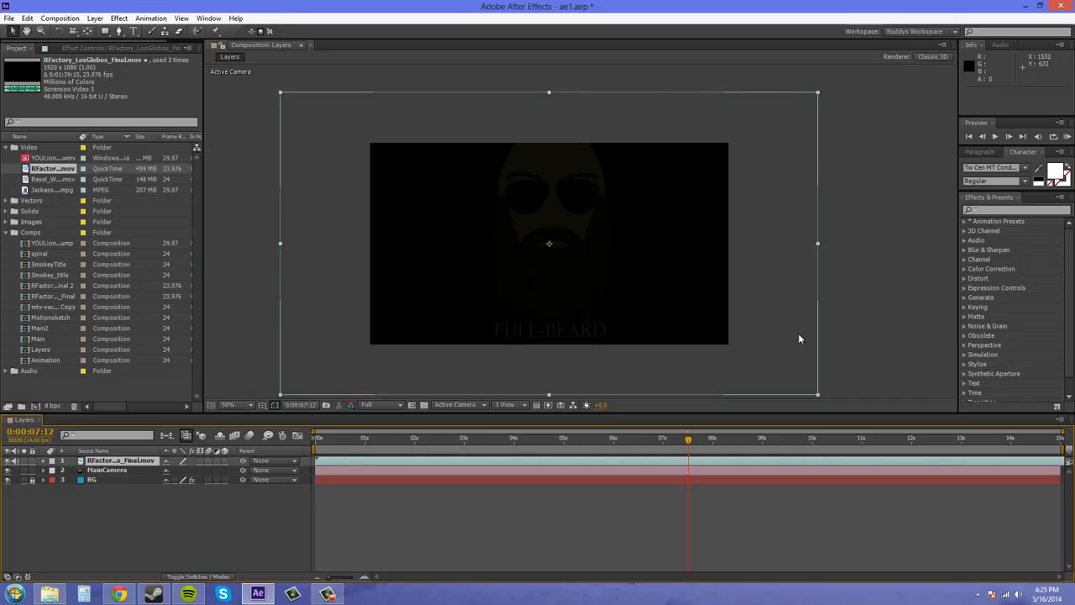
Scale the RFactory video layer to 76% and set the current time to 0:00:06:02.
key("s")
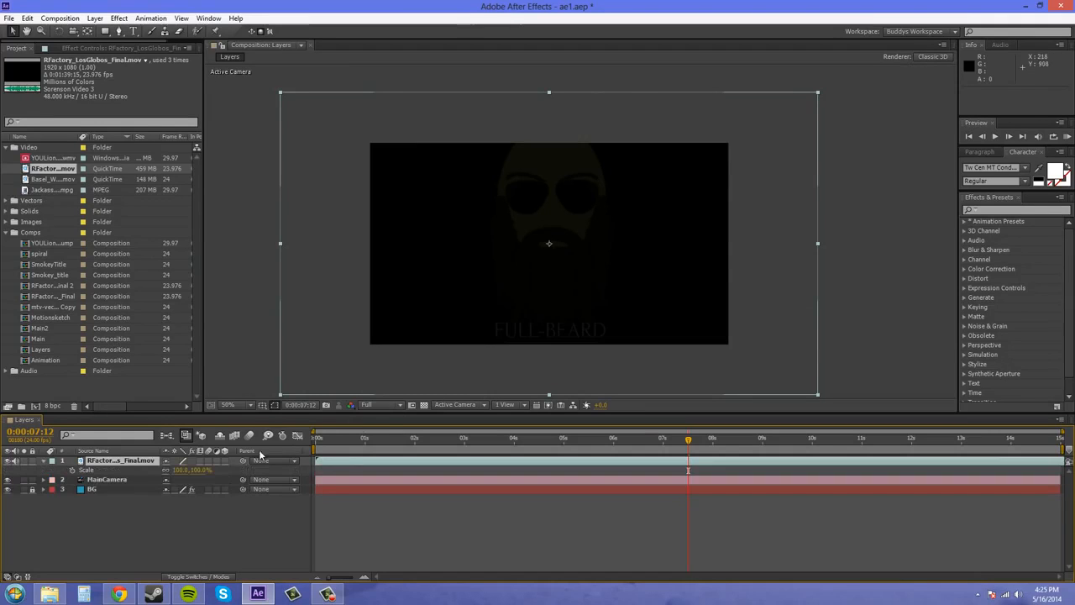
left_click_drag(195, 470, 176, 467)
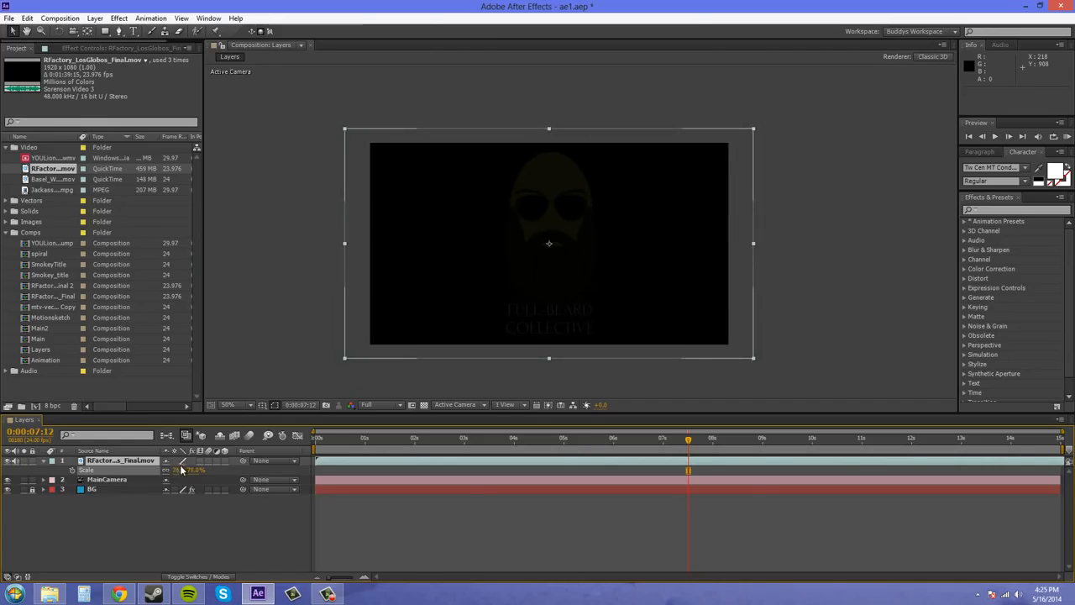
left_click(746, 438)
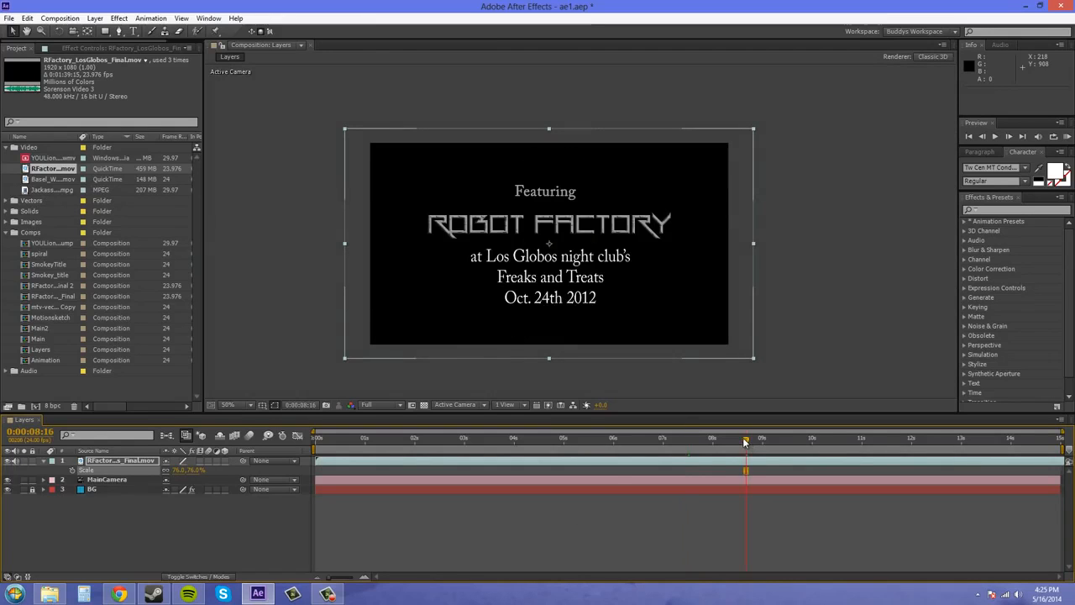
left_click(615, 440)
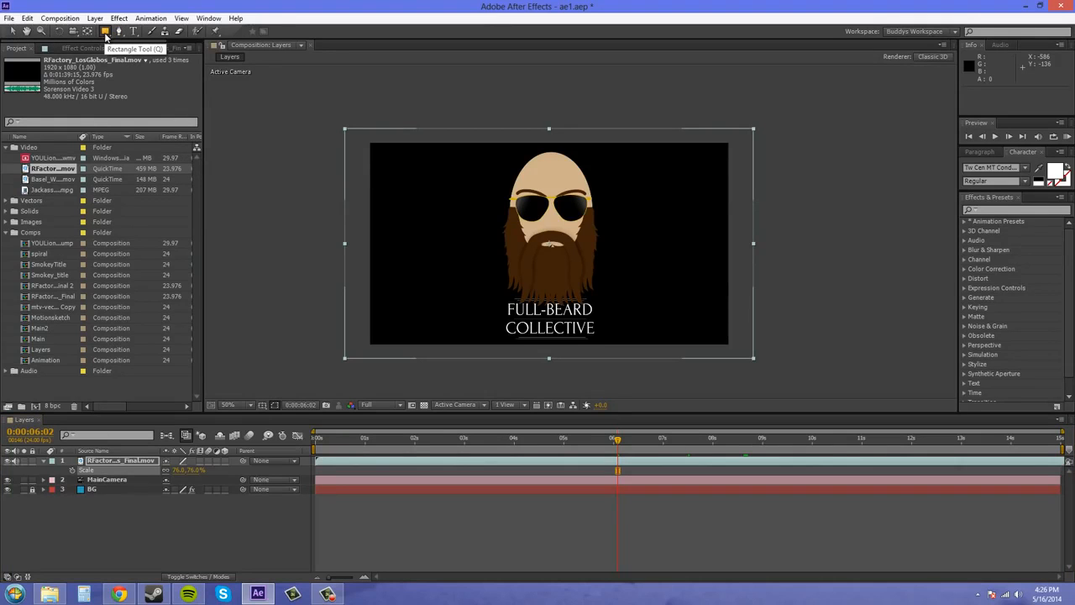
Draw a square mask about 834 px wide on the video layer with the Rectangle tool, enclosing the bearded face and its caption.
left_click(105, 34)
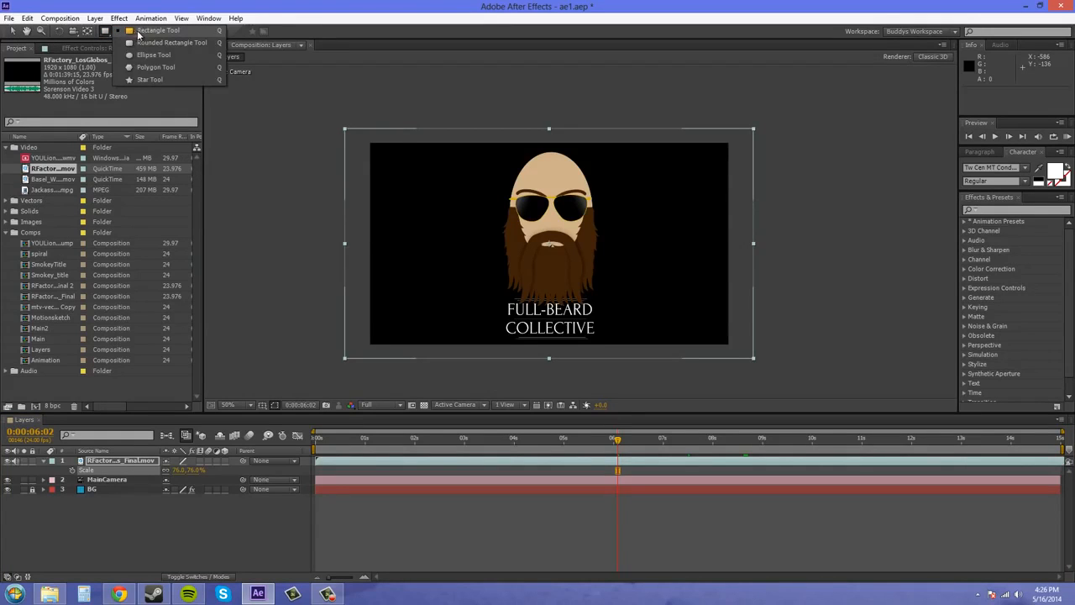
left_click(138, 31)
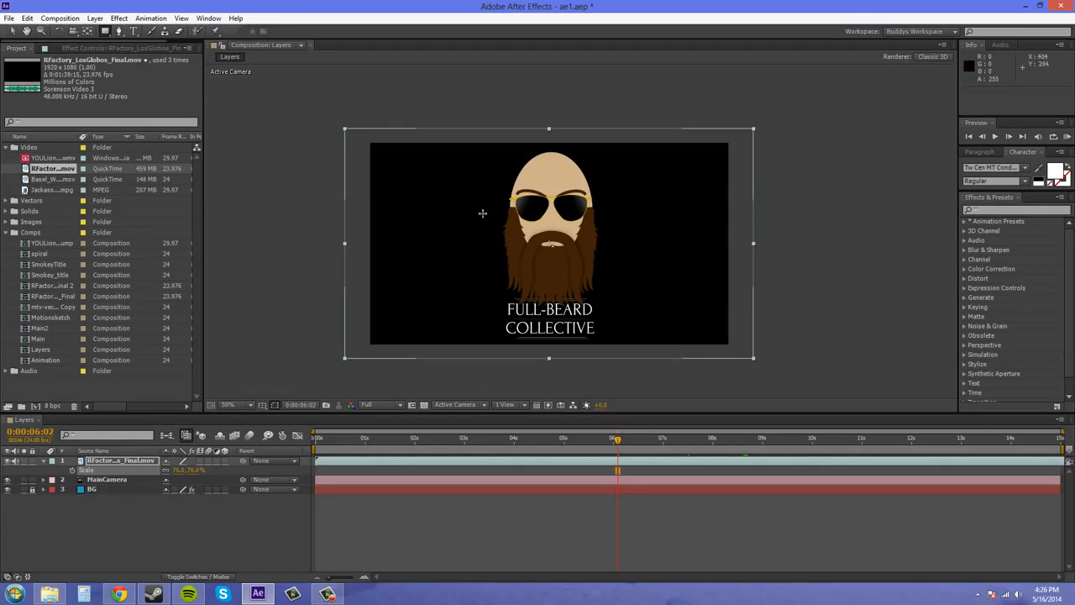
left_click(435, 157)
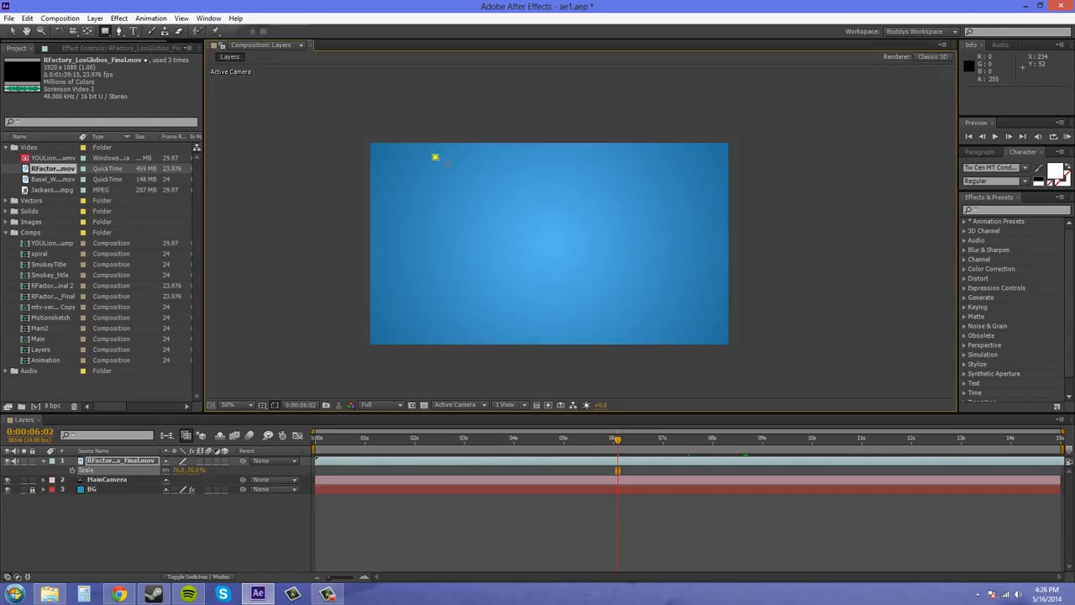
left_click_drag(447, 164, 612, 227)
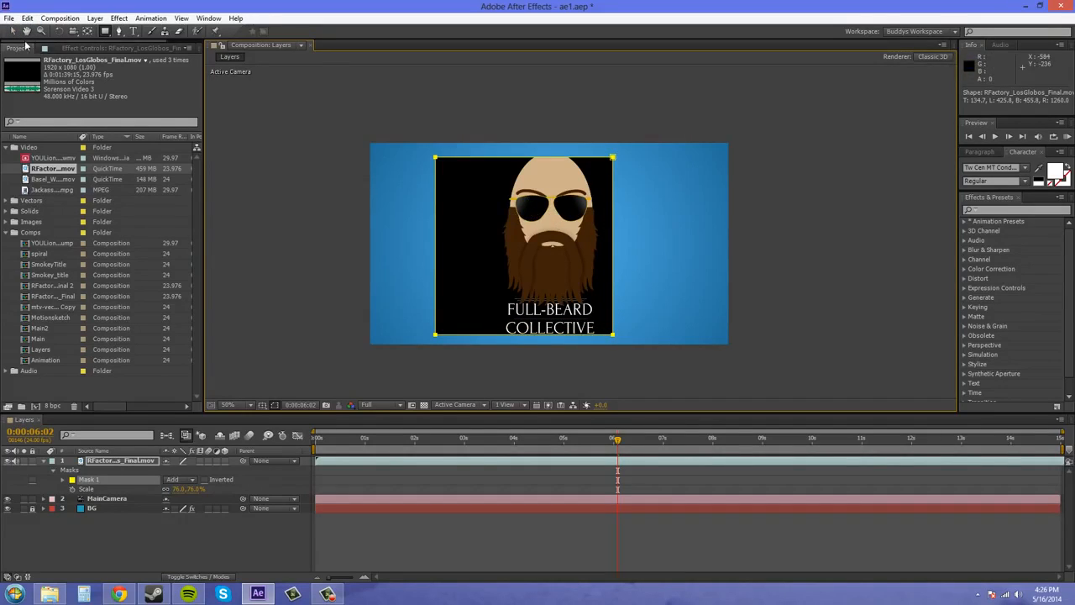
Select the whole of Mask 1 and move it sideways so the bearded face sits centred inside the square.
left_click(12, 31)
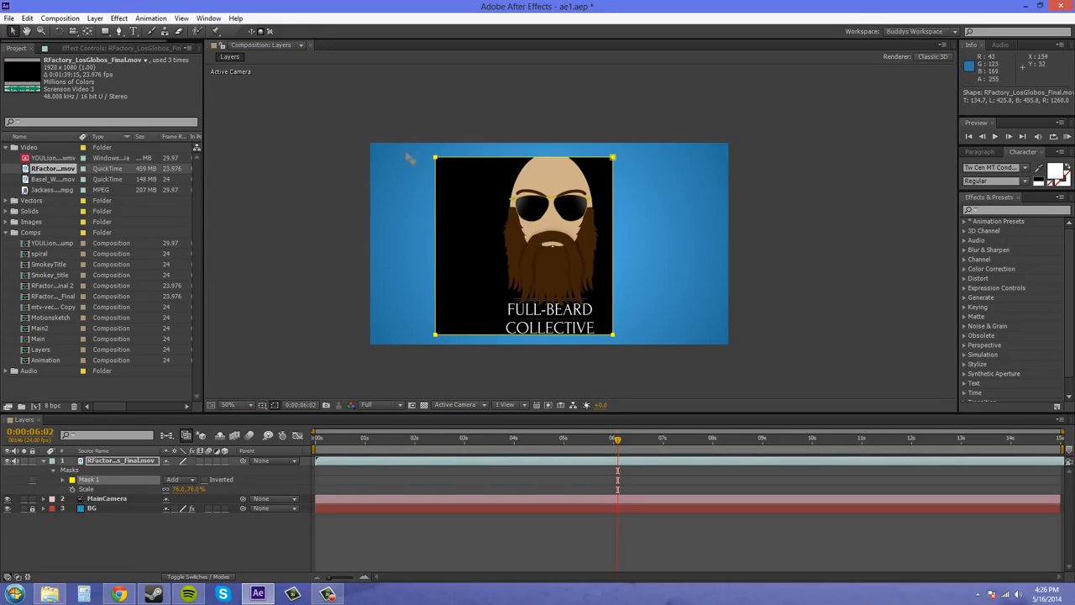
left_click(465, 166)
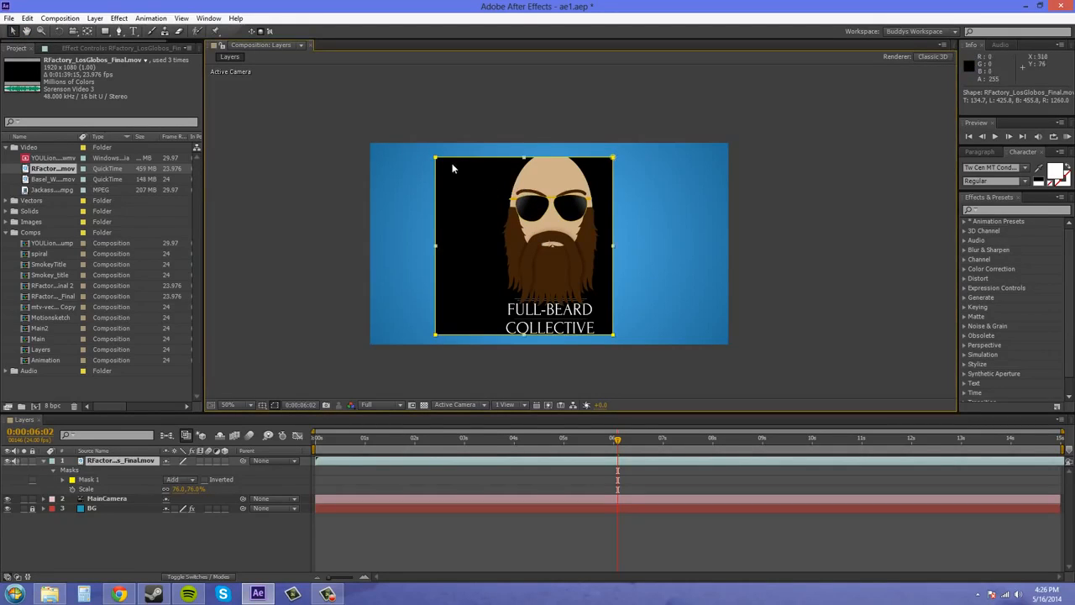
left_click(435, 157)
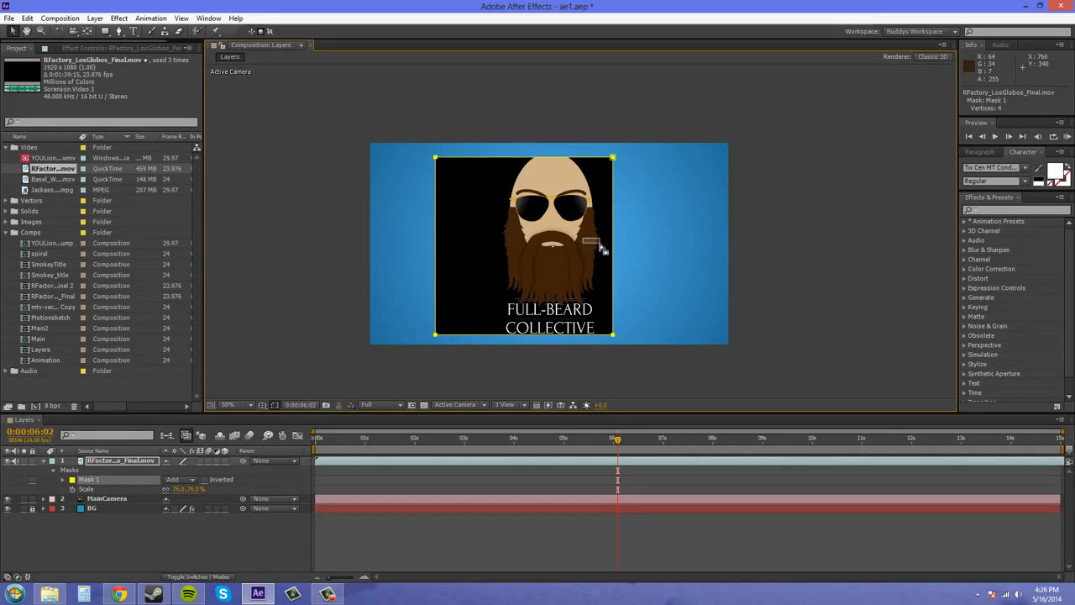
left_click_drag(599, 244, 593, 241)
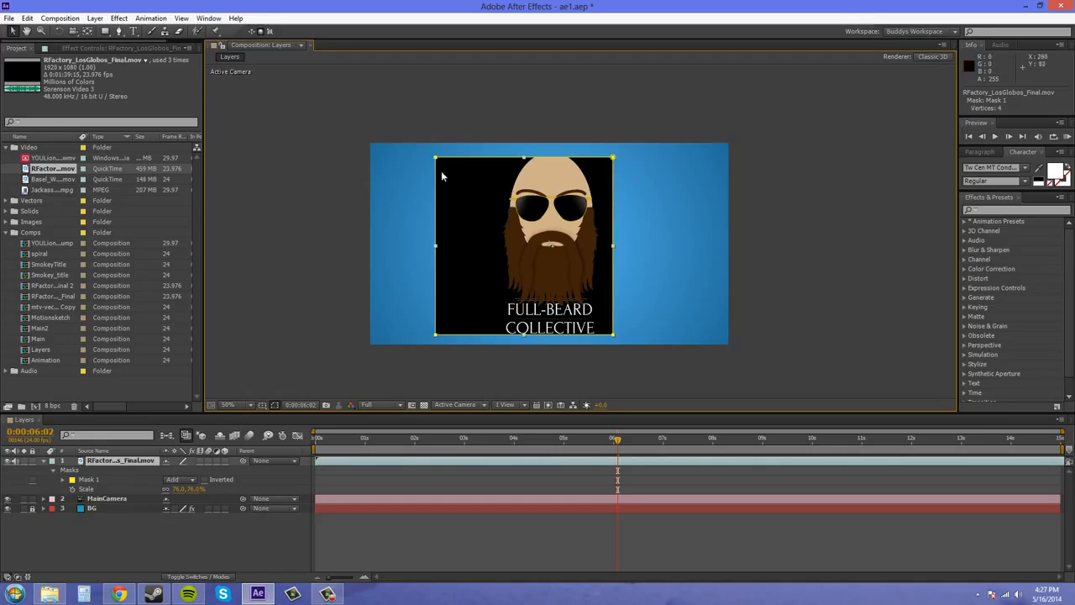
left_click_drag(428, 153, 603, 296)
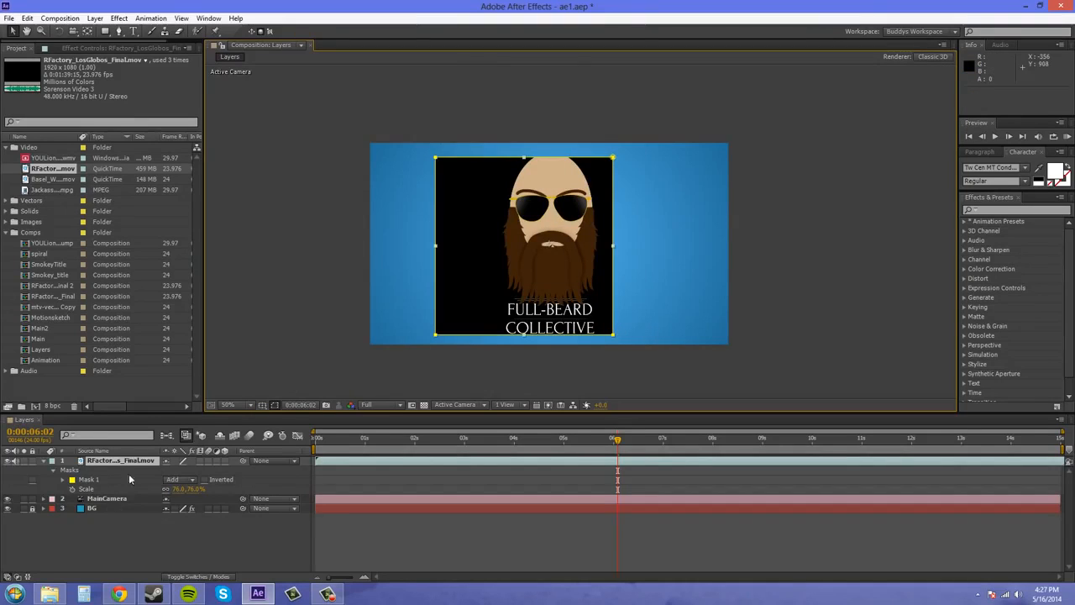
left_click(89, 478)
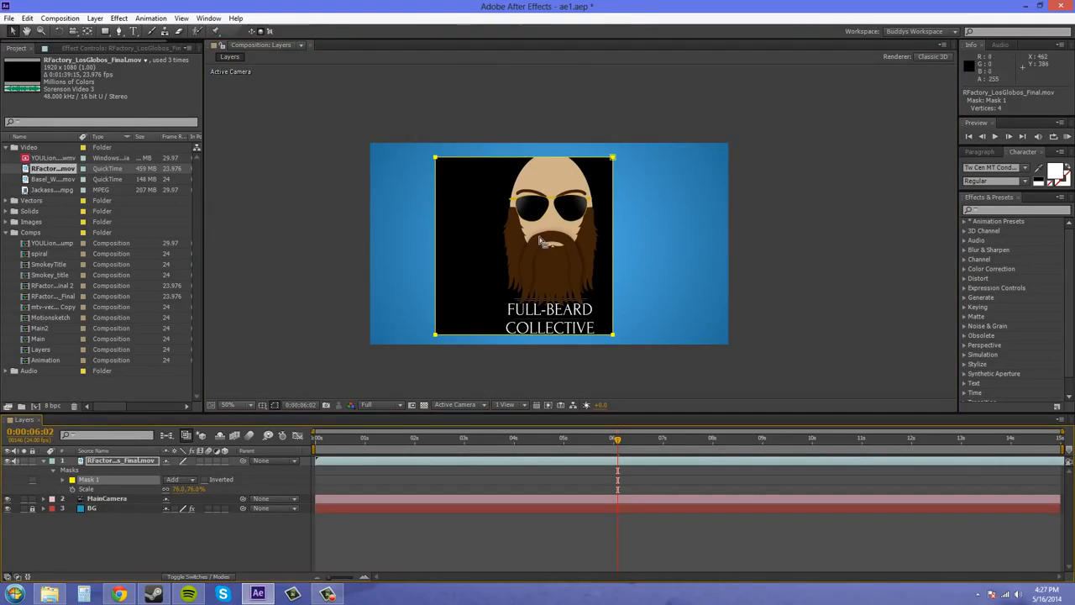
left_click_drag(613, 157, 635, 156)
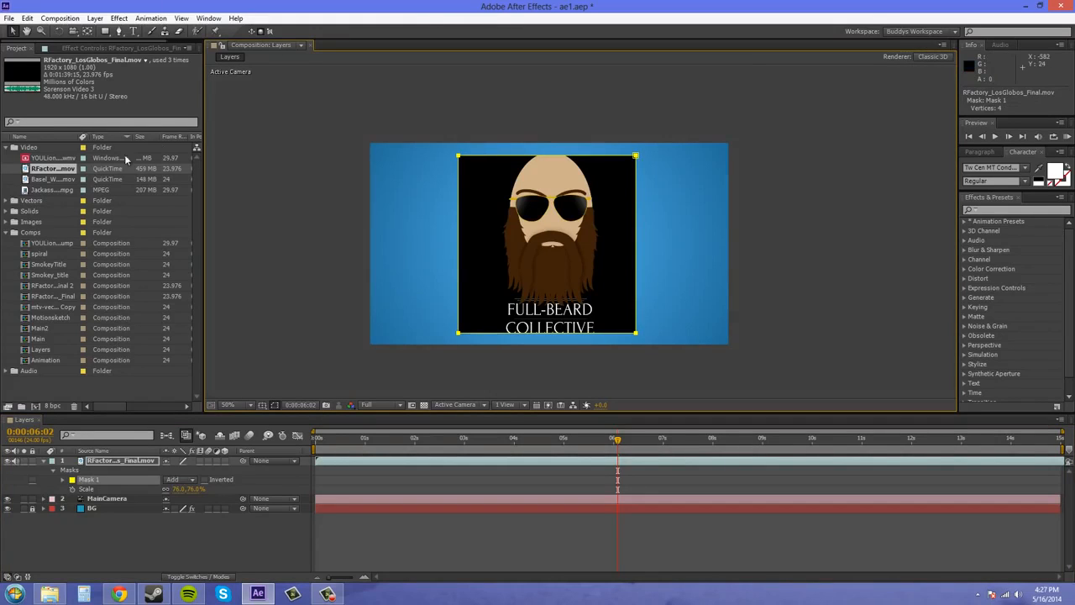
Scrub through the timeline to preview the masked video, stop at 0:00:08:08, and collapse the video layer's properties.
left_click(468, 373)
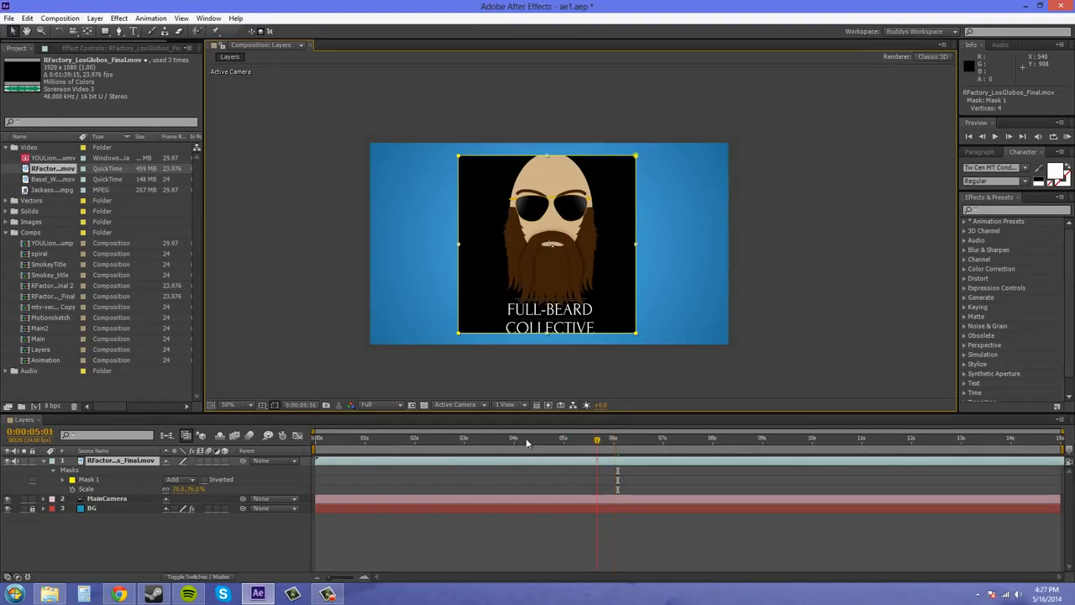
left_click_drag(617, 439, 309, 447)
left_click_drag(598, 438, 728, 439)
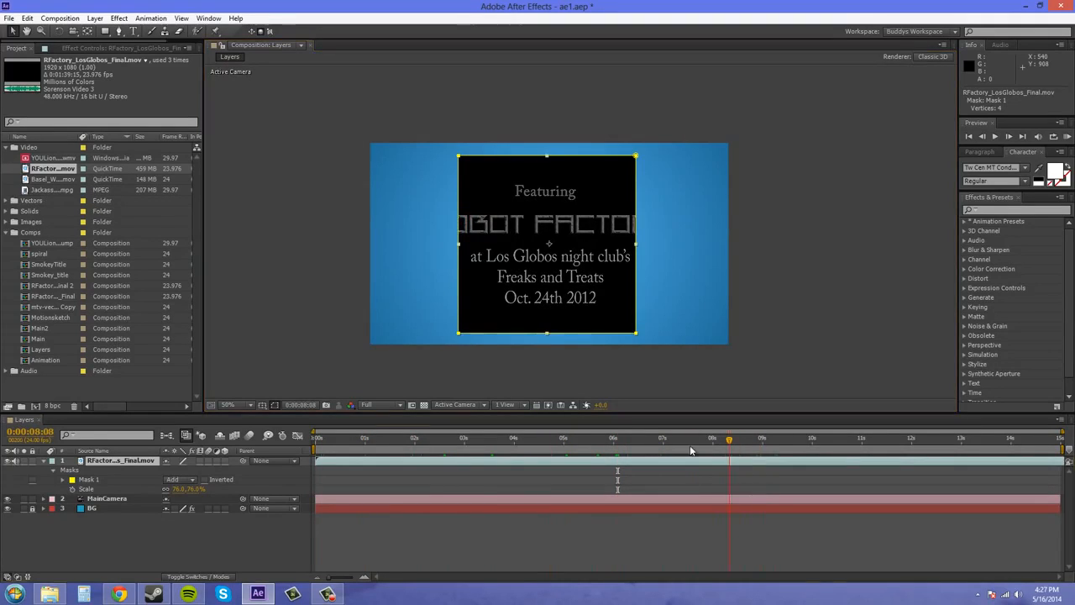
left_click(45, 462)
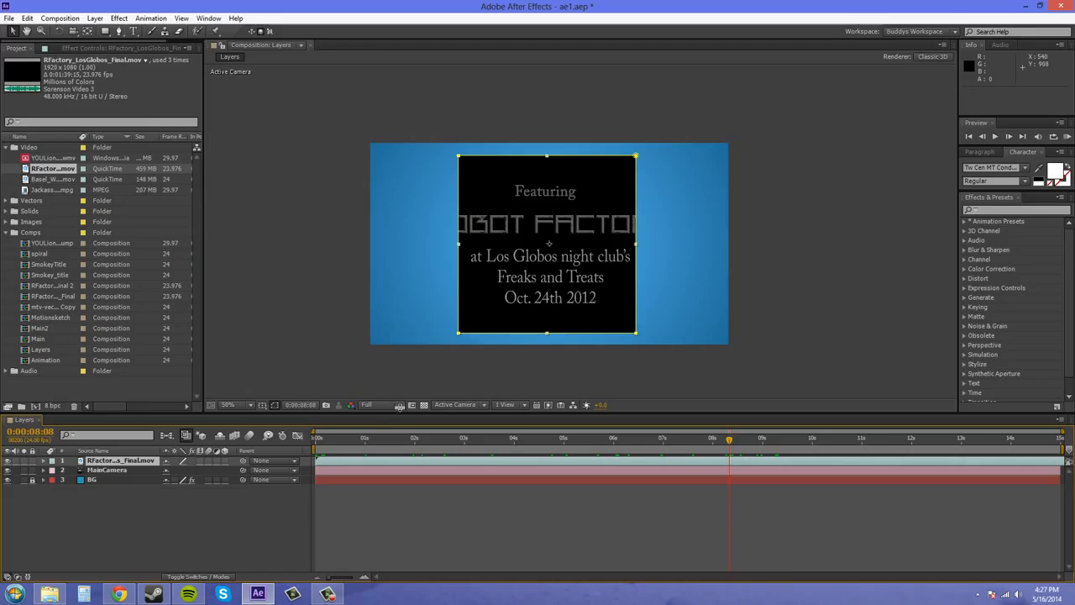
Switch the composition viewer from a single view to the 4 Views layout.
left_click(505, 404)
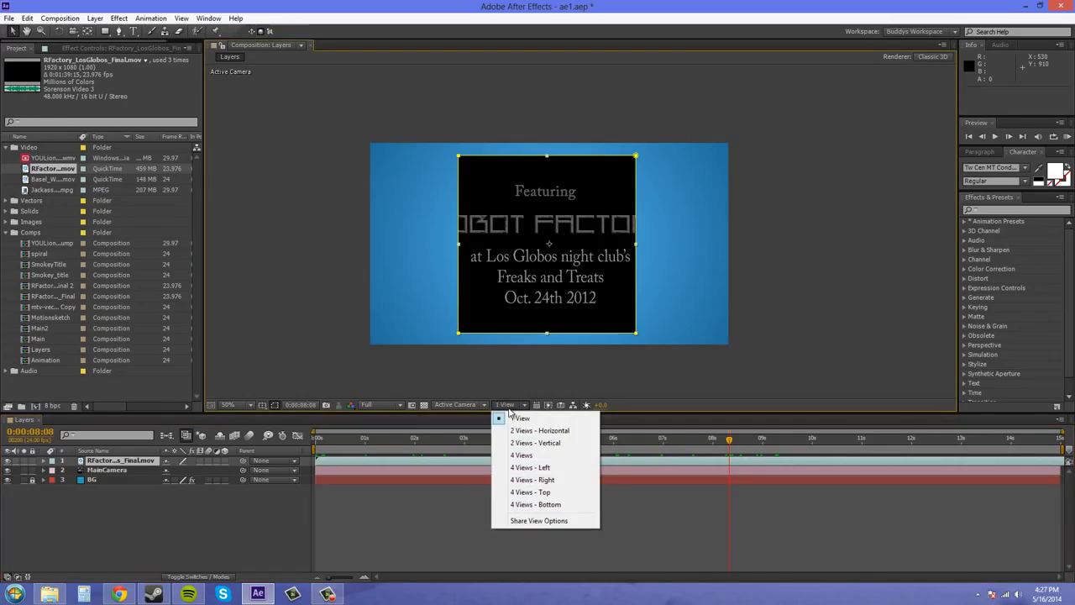
left_click(531, 456)
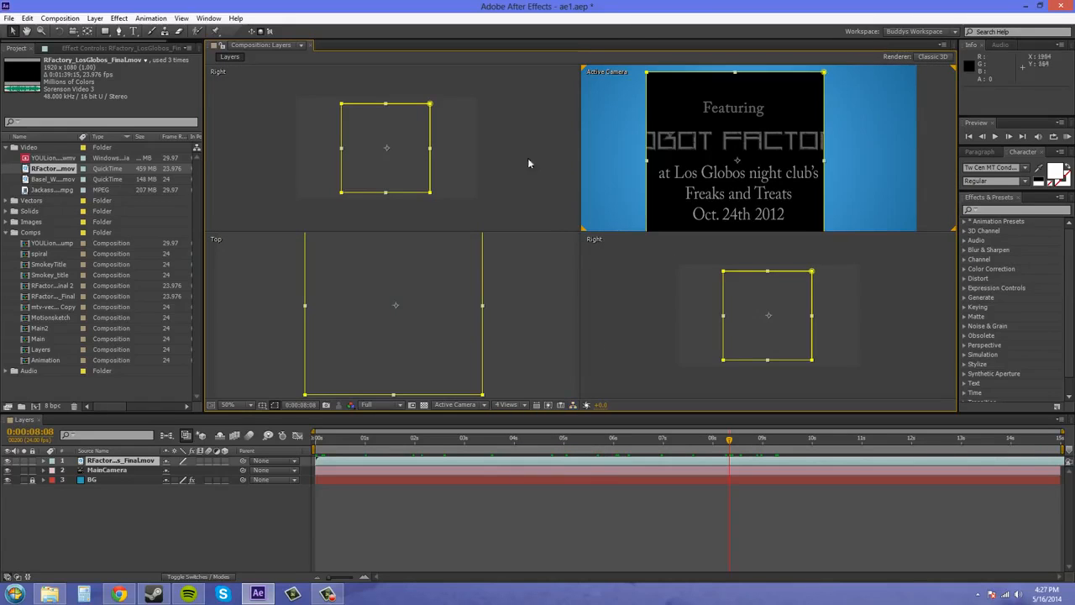
key("comma")
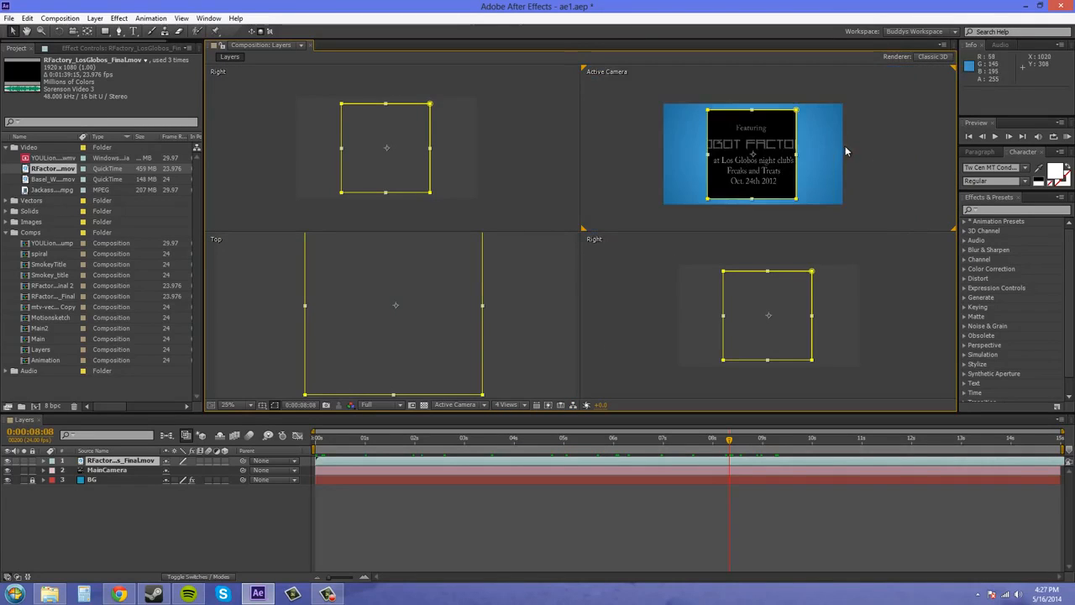
mouse_move(852, 147)
left_mouse_down()
mouse_move(889, 139)
mouse_move(859, 139)
left_mouse_up()
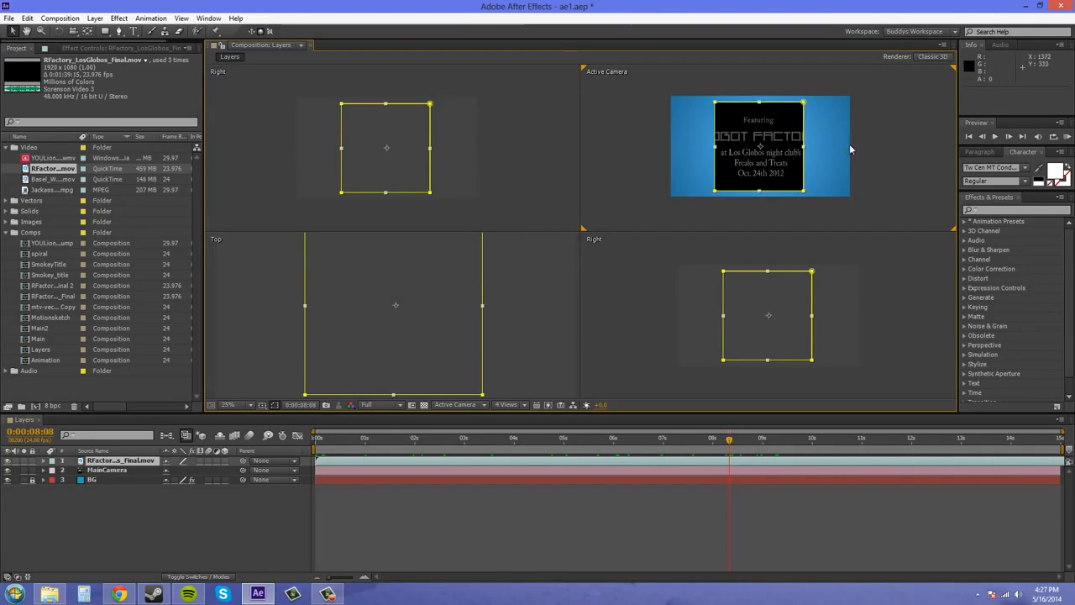
Change the Right view beside Active Camera to Custom View 1.
left_click(235, 80)
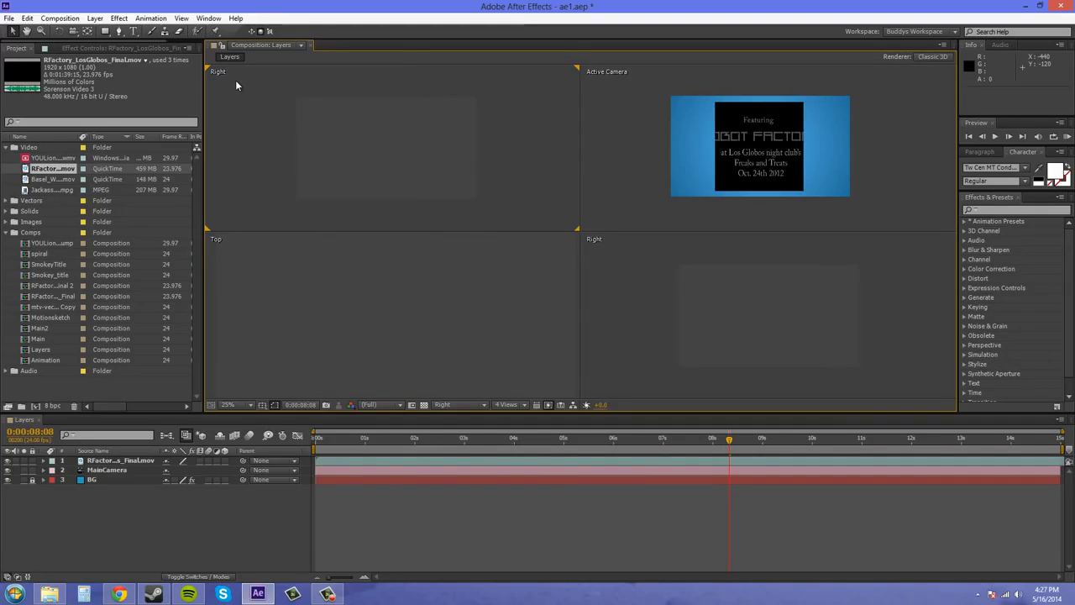
right_click(235, 80)
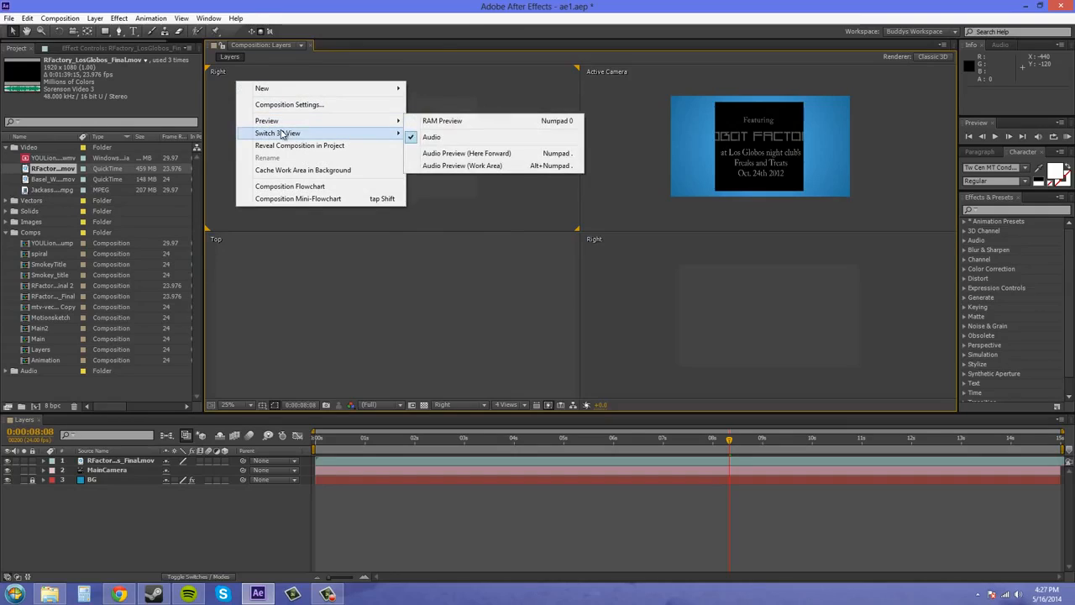
mouse_move(277, 133)
left_click(444, 227)
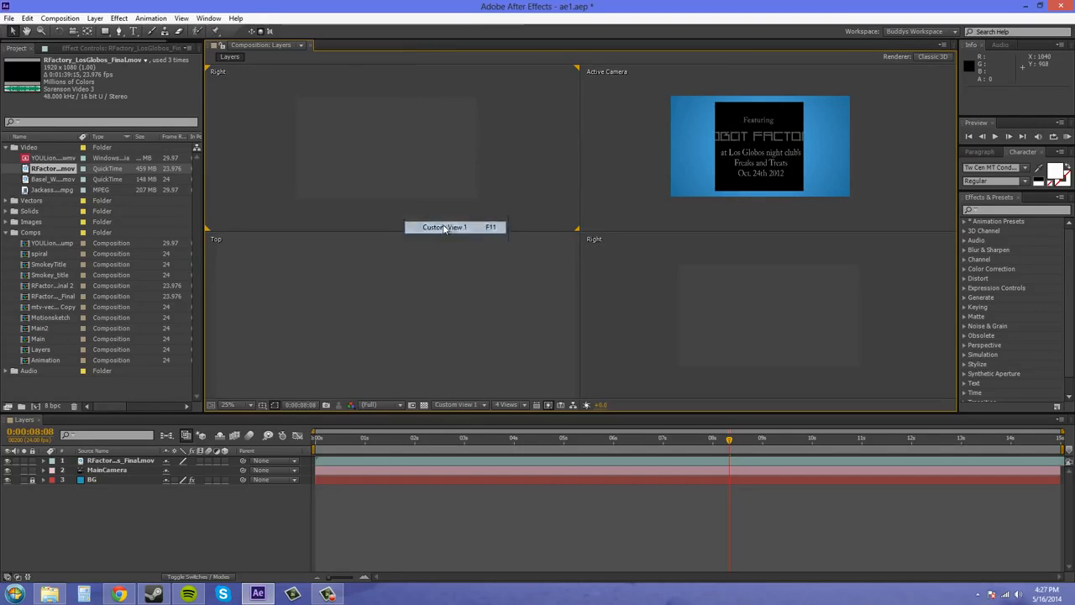
left_click_drag(454, 168, 417, 157)
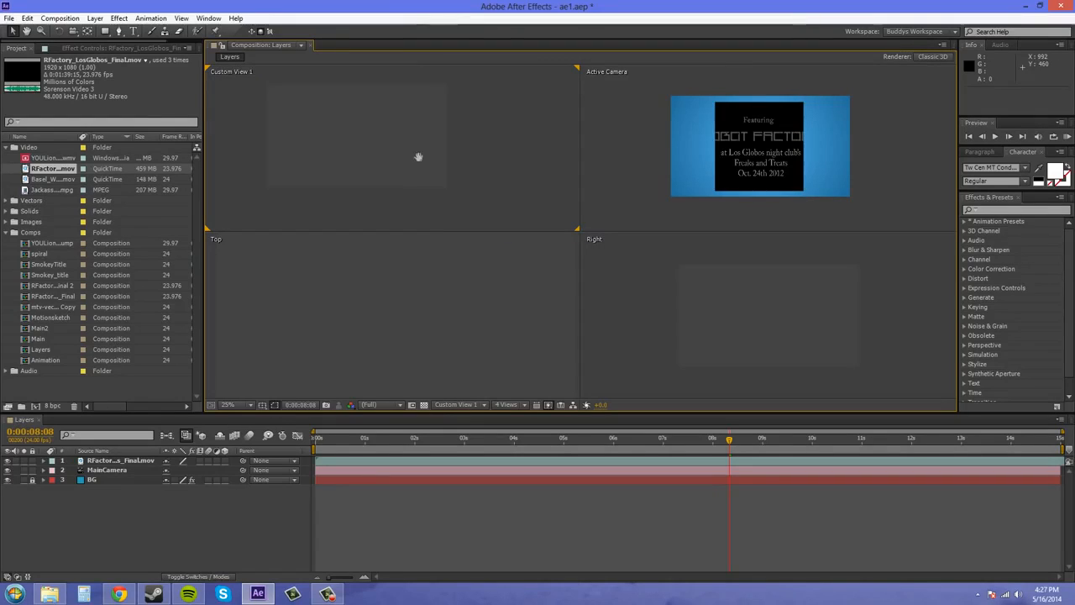
scroll(418, 160, "down", 1)
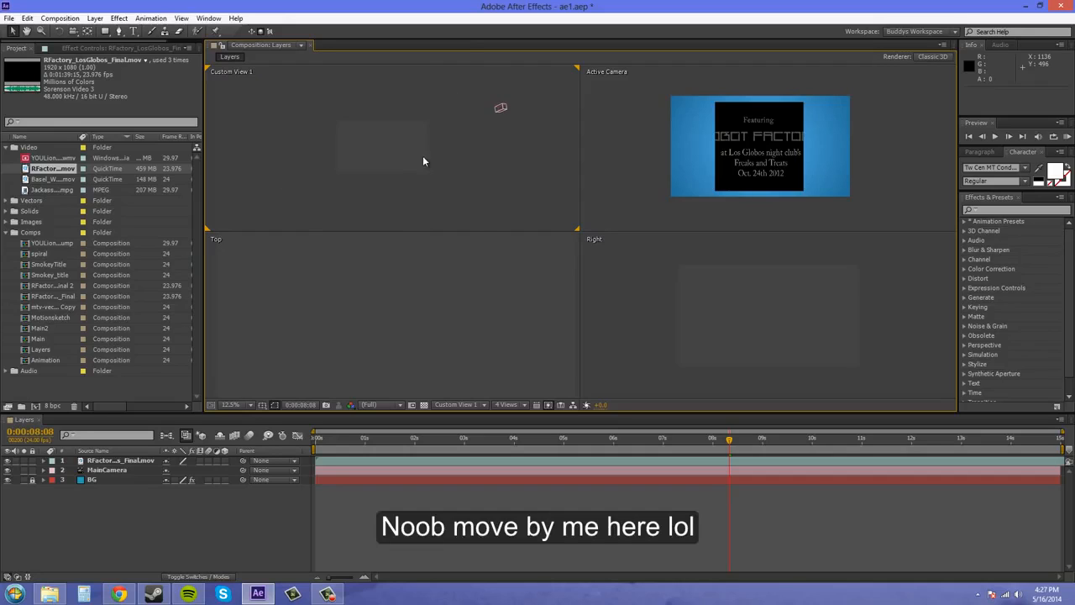
Select the video layer and scrub the timeline to compare it across the four views, stopping at 0:00:08:06.
left_click(117, 462)
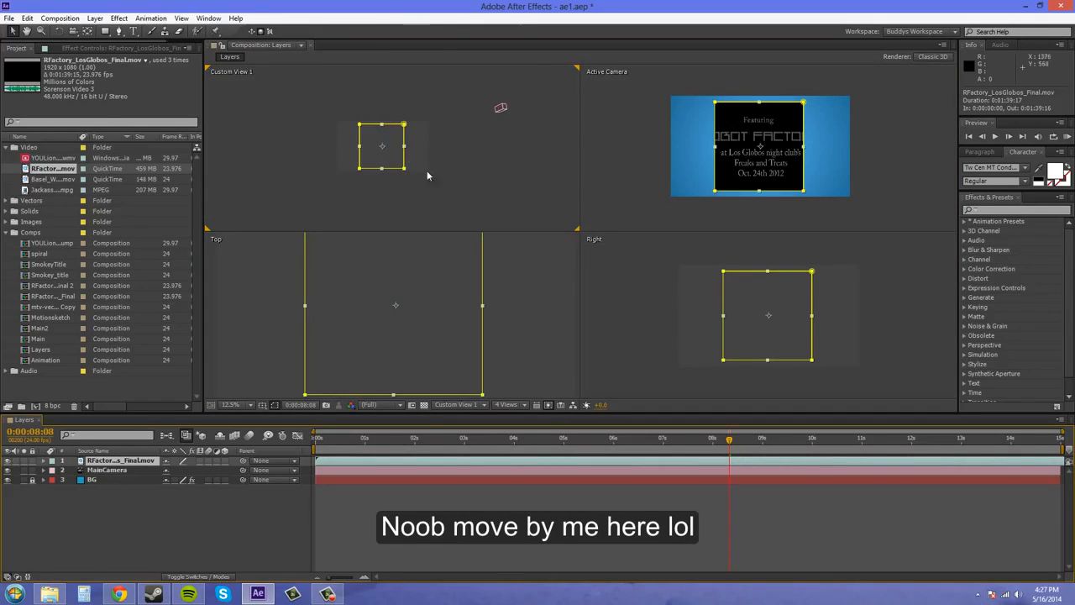
mouse_move(636, 292)
left_mouse_down()
mouse_move(635, 304)
mouse_move(650, 300)
left_mouse_up()
left_click_drag(730, 440, 448, 439)
left_click_drag(543, 439, 725, 438)
left_click(815, 303)
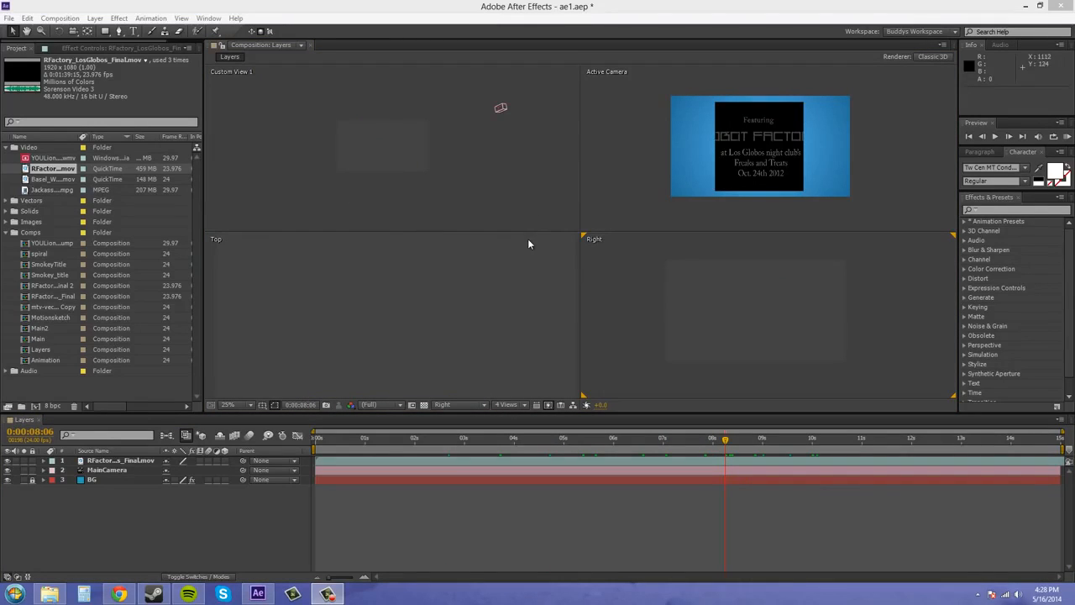
Make the RFactory video layer 3D and select it to show it in the Custom, Top and Right views.
left_click(224, 461)
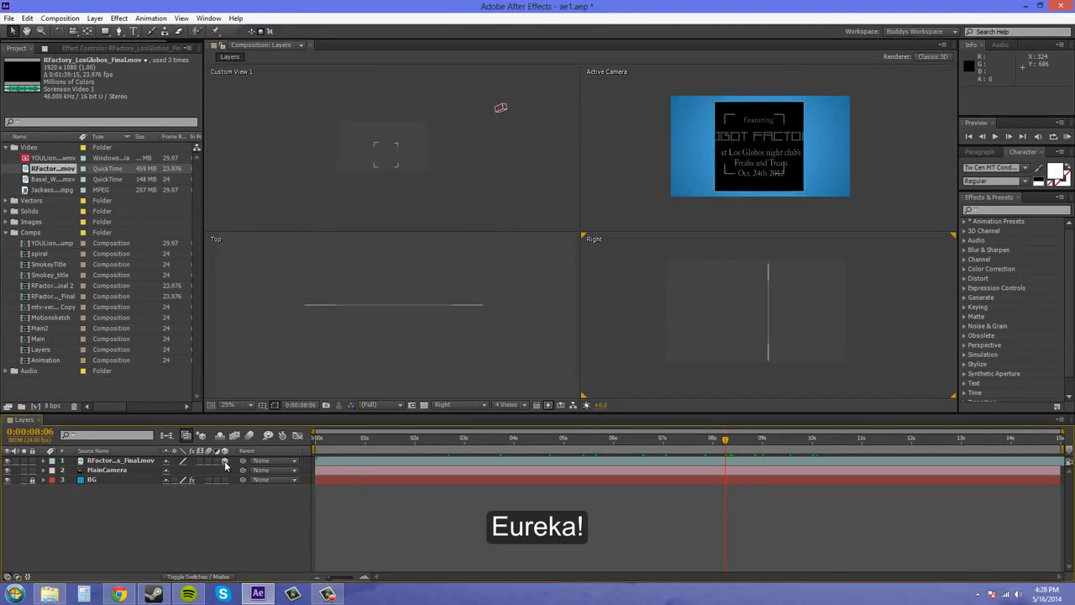
scroll(461, 209, "up", 3)
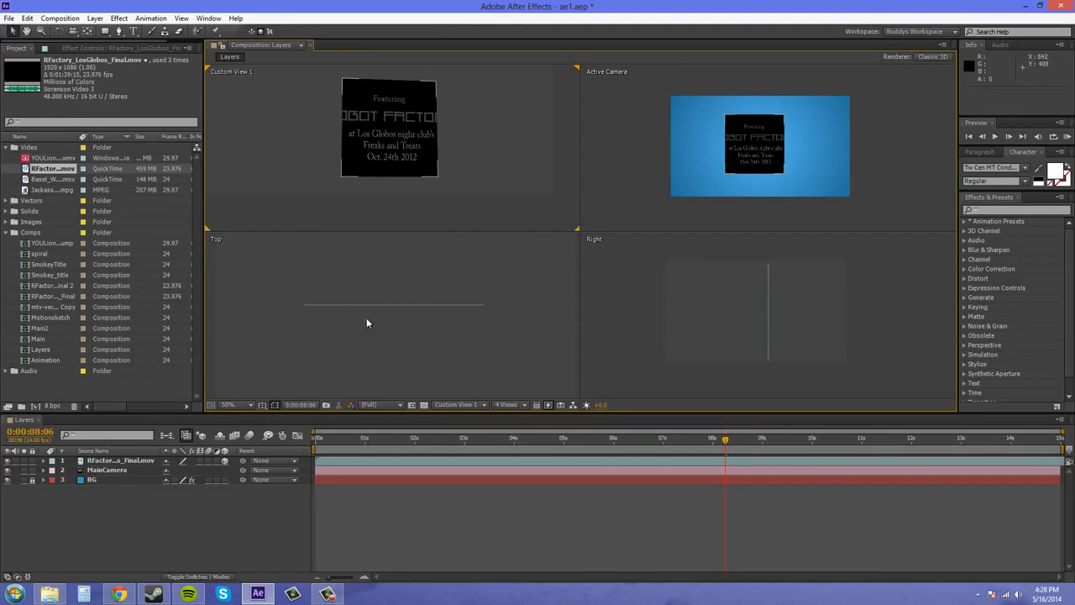
scroll(380, 301, "down", 2)
left_click_drag(478, 115, 494, 135)
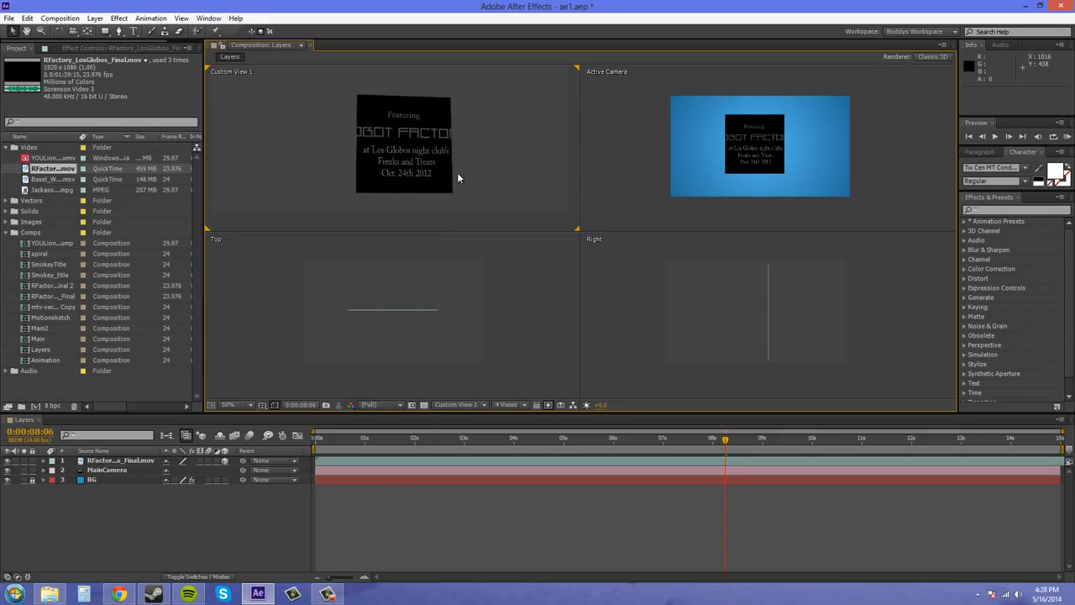
left_click(113, 462)
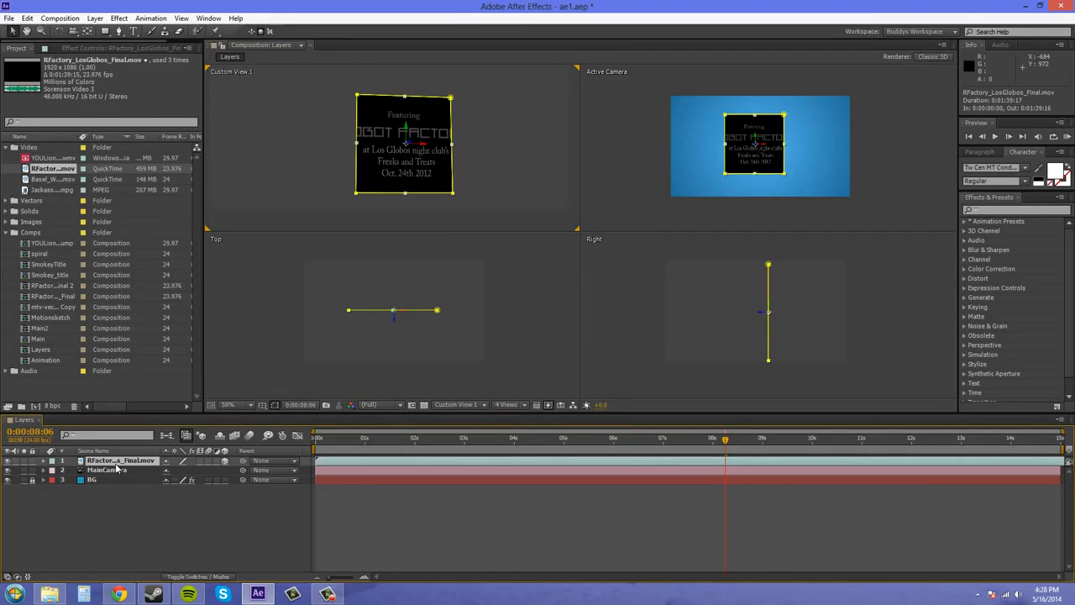
Duplicate the 3D RFactory video layer and pull the copy forward along its Z axis to about -296.
key("ctrl+d")
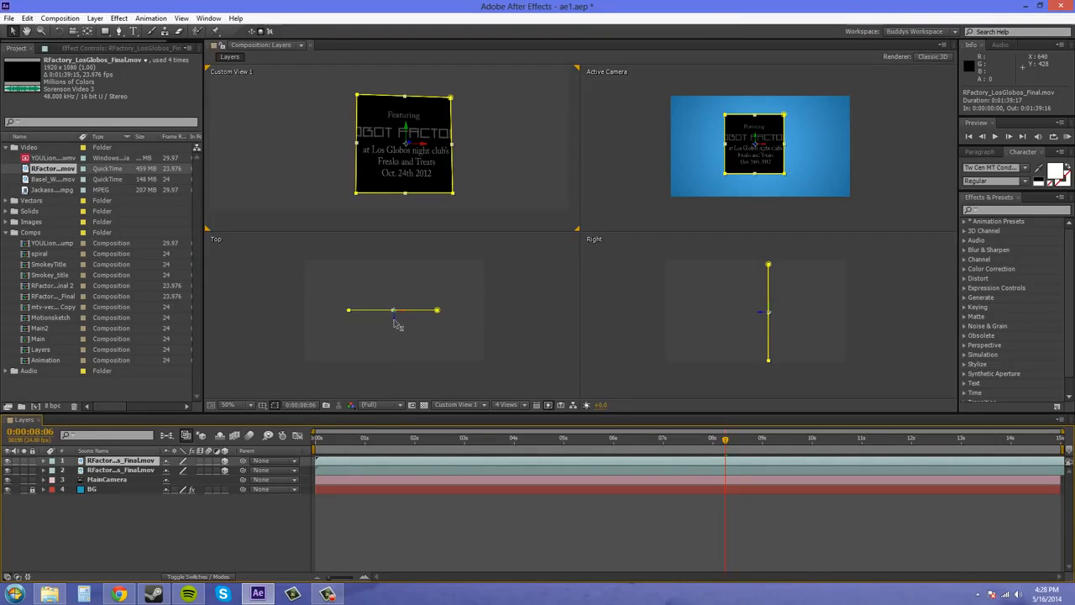
left_click_drag(394, 320, 399, 363)
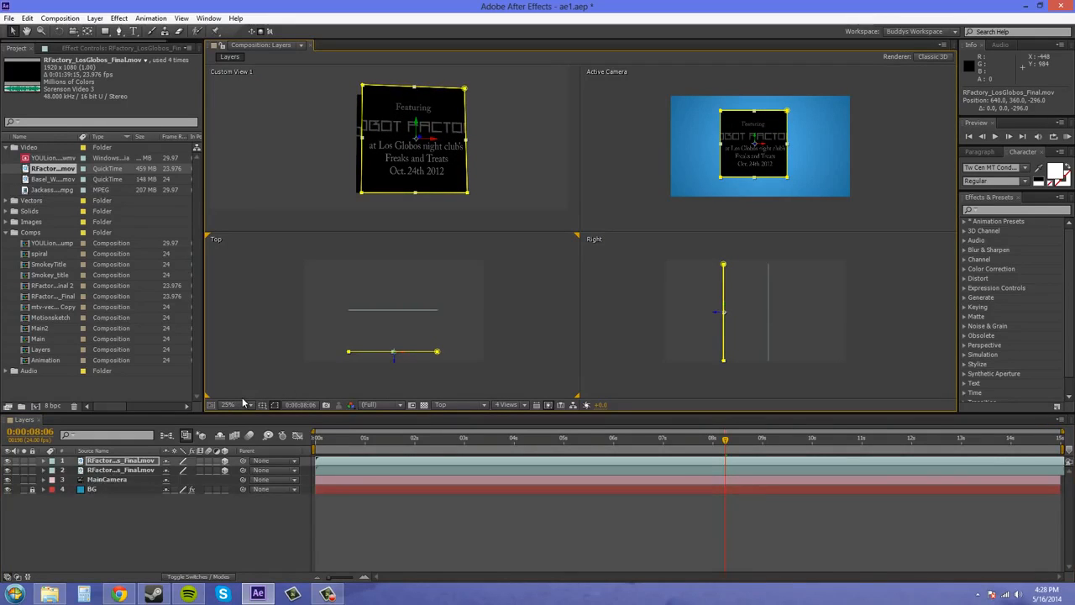
Set the Y orientation of the duplicated video layer to 270° so it stands perpendicular to the original.
key("r")
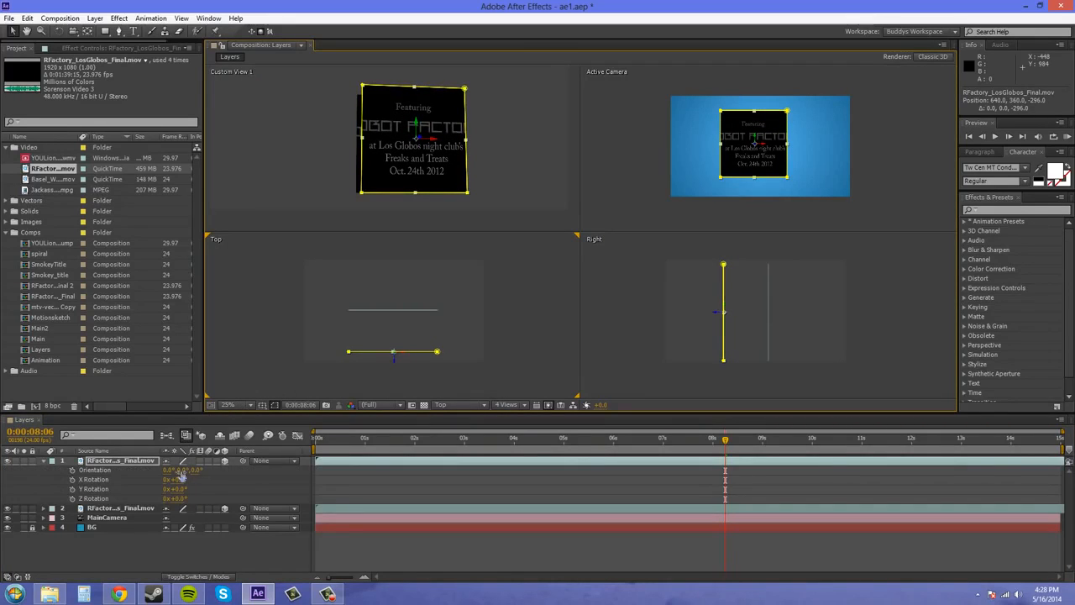
left_click(181, 471)
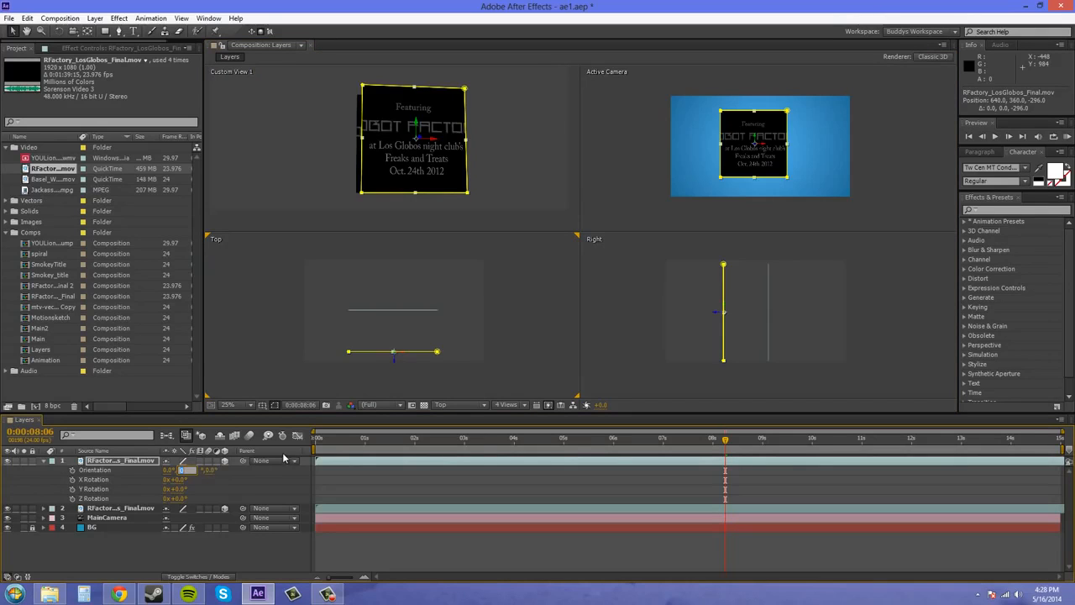
type("270")
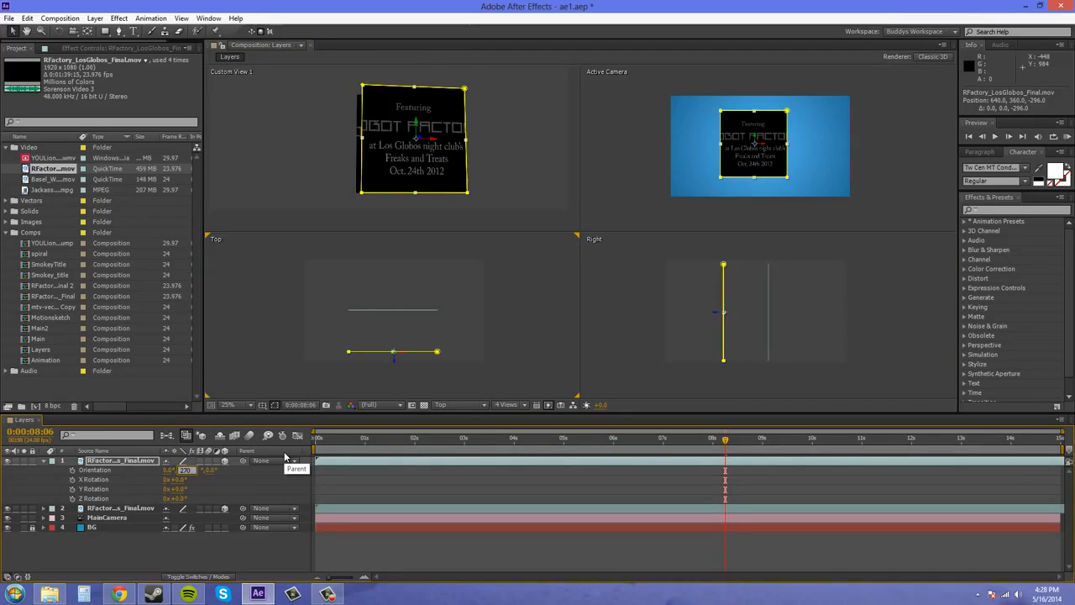
key("Return")
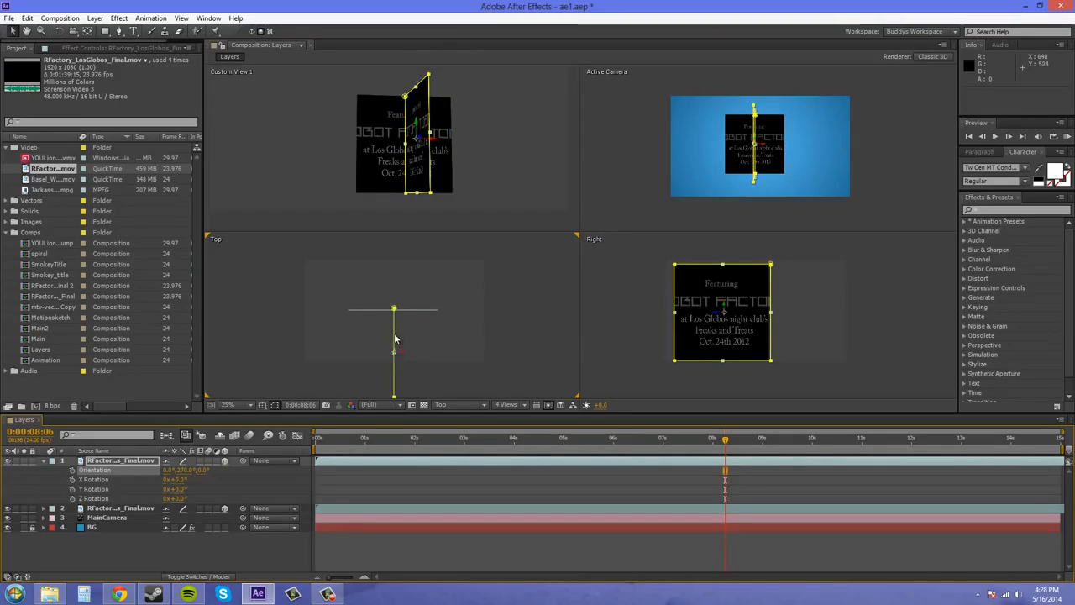
Move the rotated copy in the Top view to the original layer's left end, at about X 318 and Z -308.
scroll(403, 328, "up", 3)
scroll(432, 310, "up", 1)
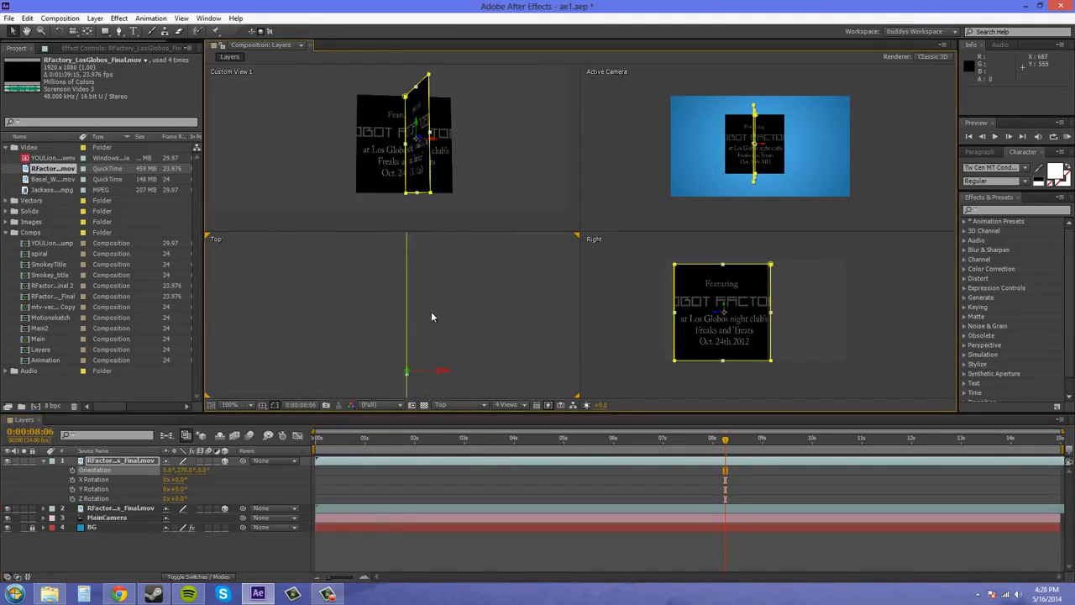
scroll(431, 312, "down", 1)
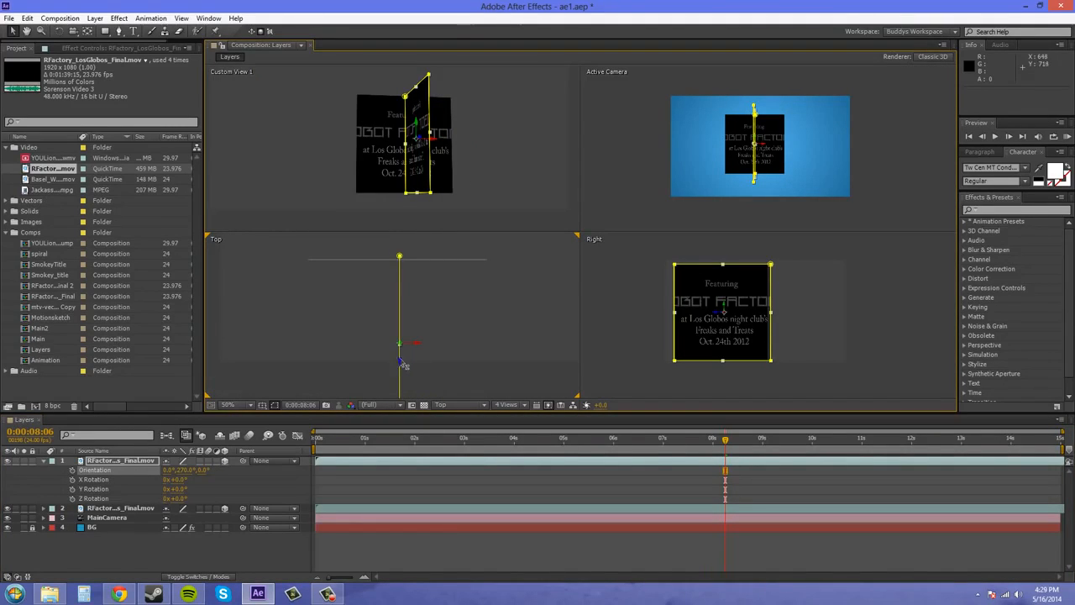
left_click_drag(421, 348, 312, 367)
scroll(312, 267, "up", 2)
left_click_drag(290, 268, 365, 329)
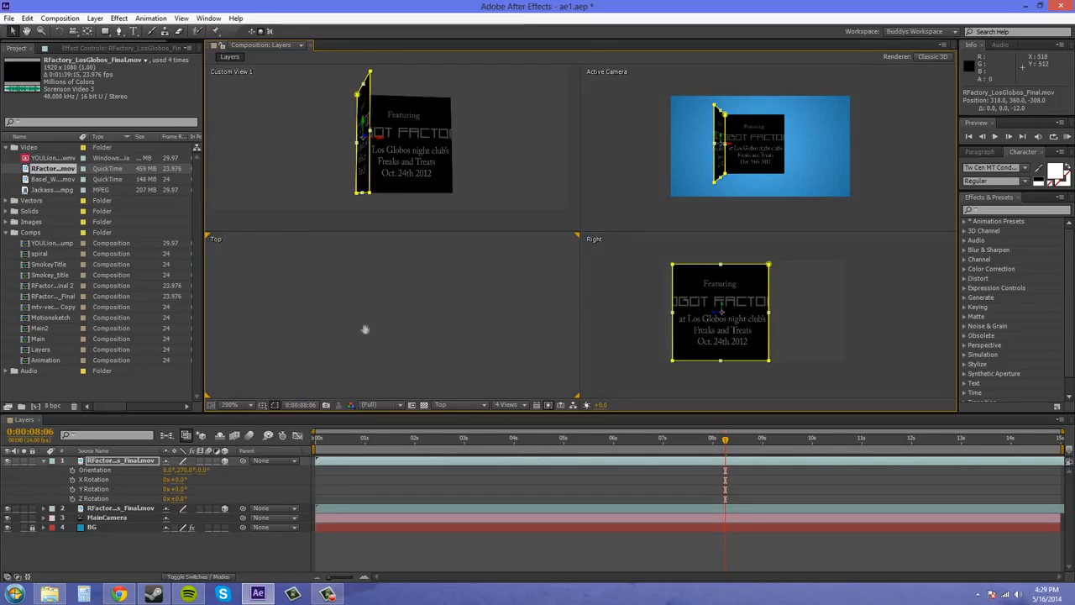
left_click_drag(280, 287, 476, 412)
scroll(400, 313, "up", 2)
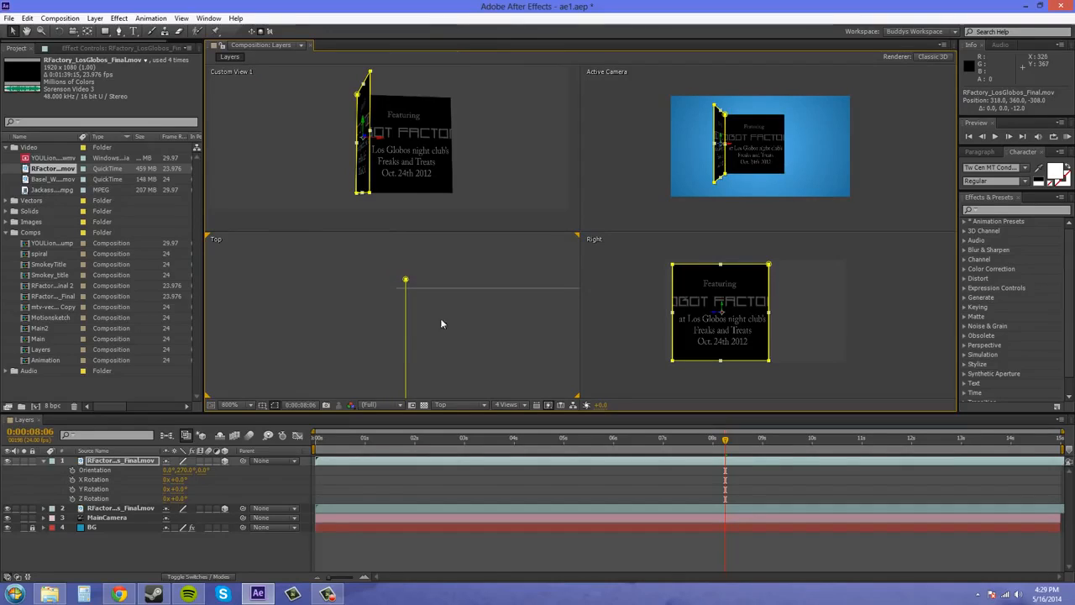
left_click_drag(442, 321, 394, 308)
left_click(246, 482)
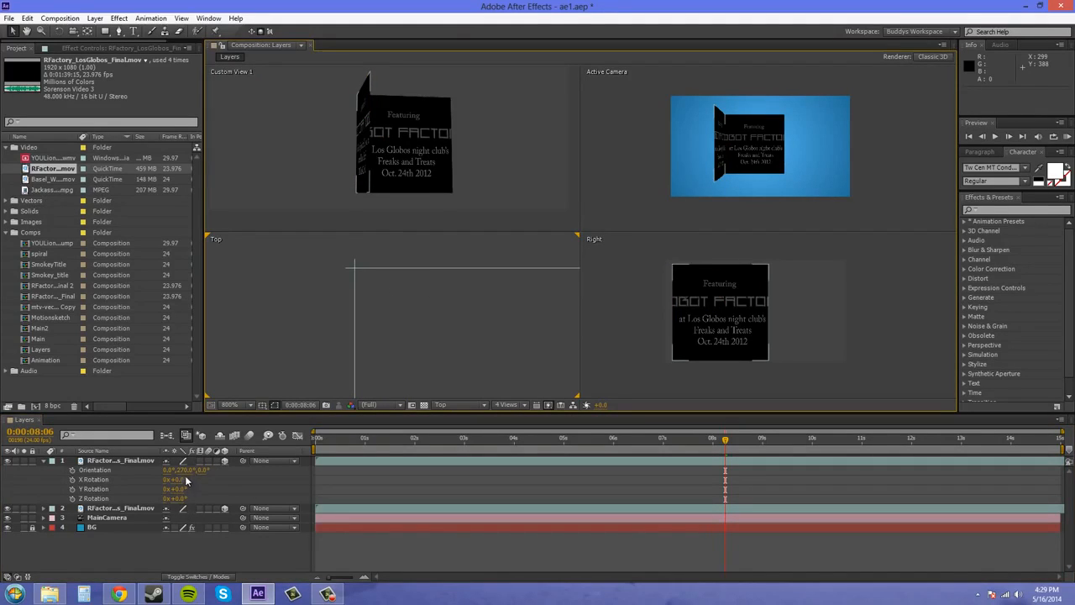
Fine-tune the rotated copy's position to 316, 360, -310 so its corner meets the original layer's edge.
left_click(139, 462)
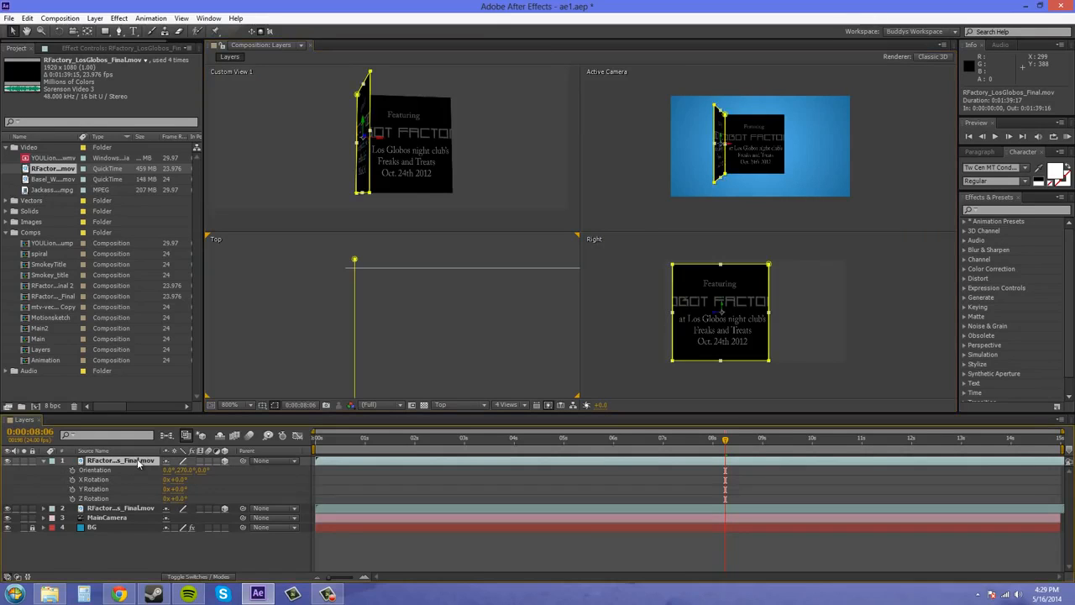
key("p")
left_click_drag(206, 471, 173, 474)
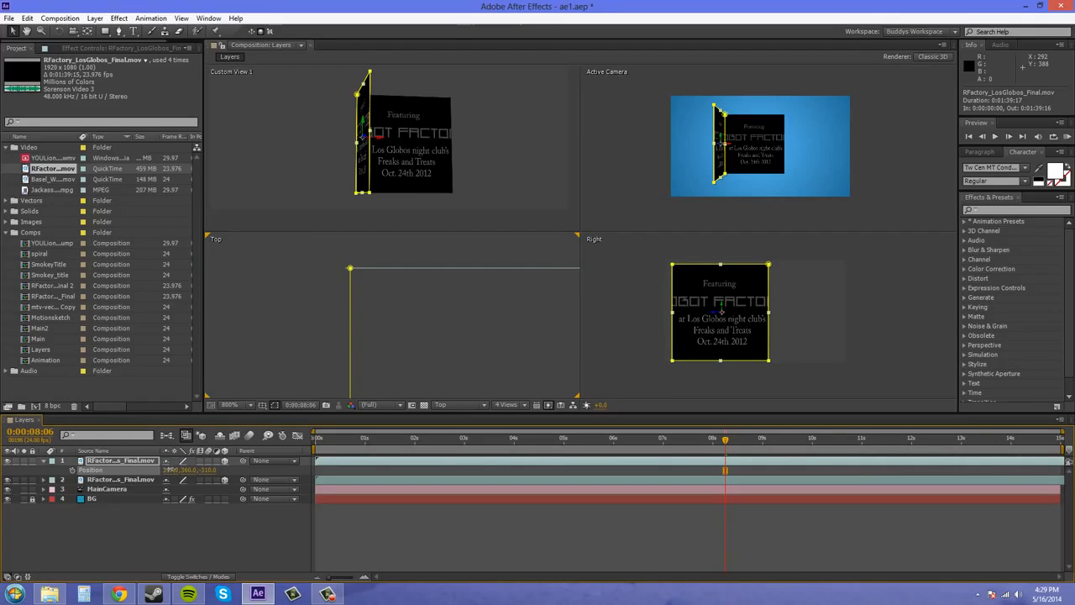
left_click_drag(173, 473, 174, 475)
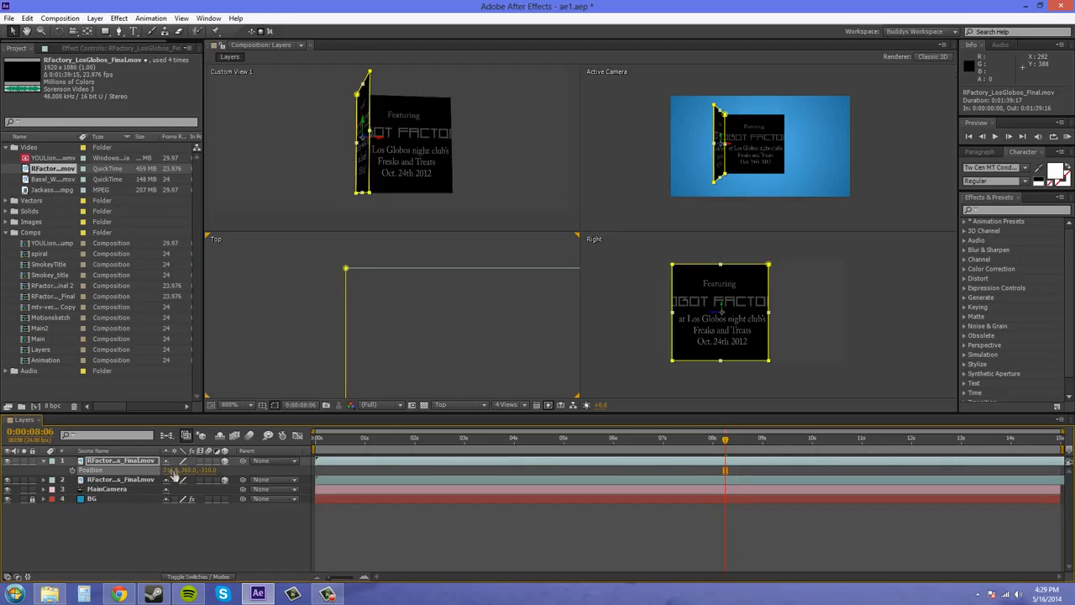
left_click(383, 313)
key("period")
left_click_drag(316, 254, 347, 249)
scroll(371, 292, "down", 1)
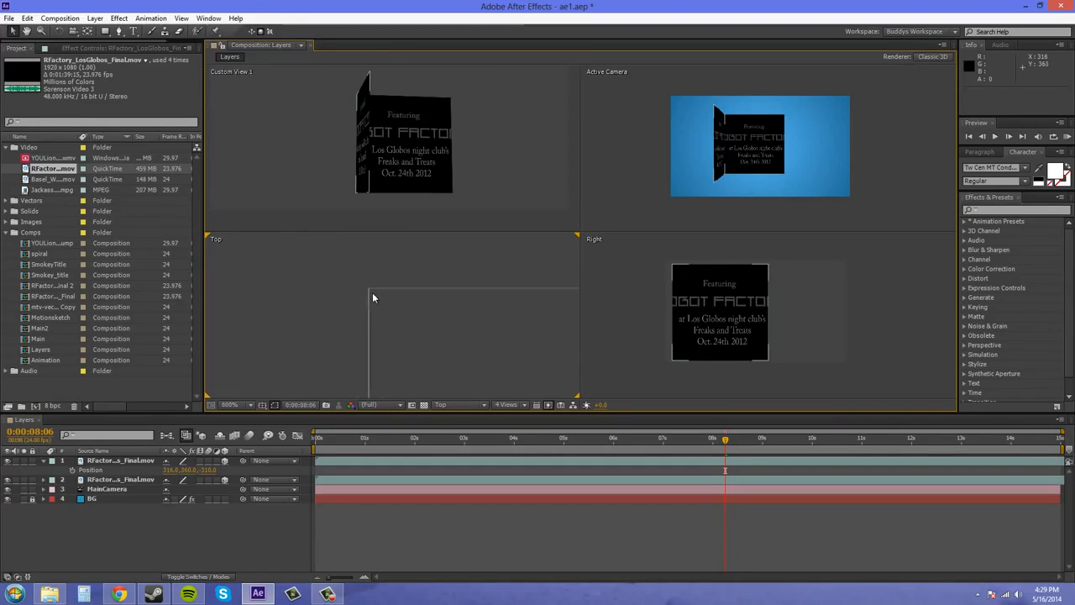
Orbit Custom View 1 with the Unified Camera Tool to examine how the two perpendicular video layers join.
left_click(296, 103)
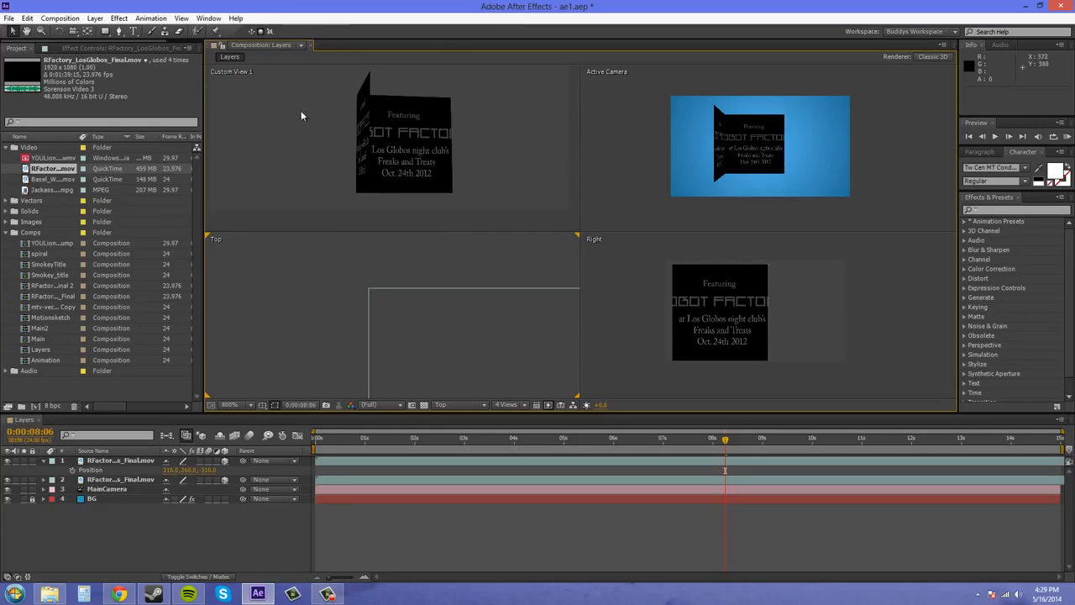
left_click(73, 31)
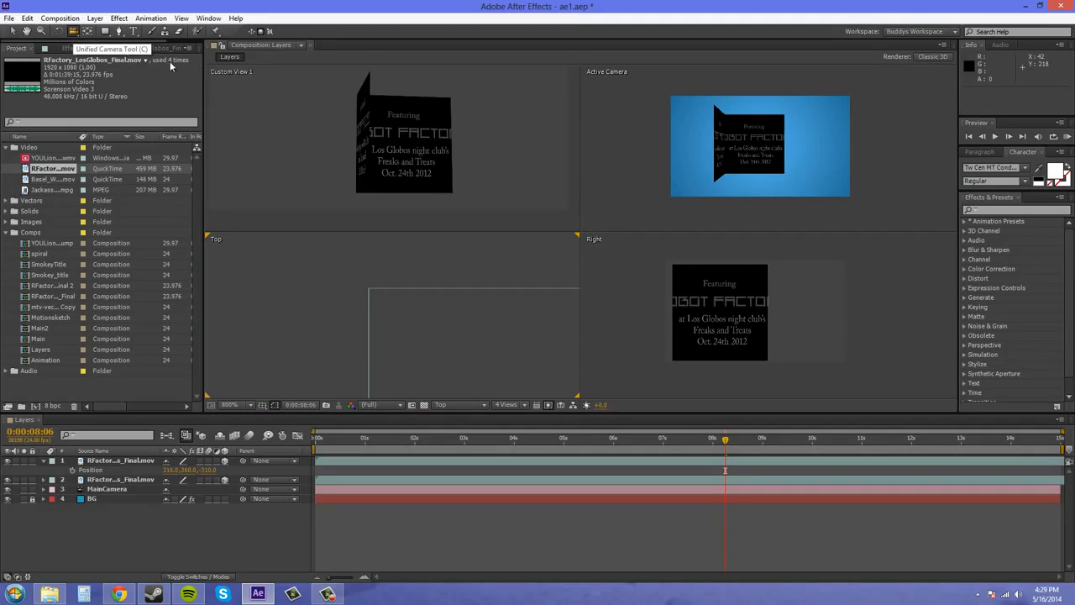
left_click_drag(414, 139, 514, 140)
scroll(502, 161, "up", 1)
scroll(502, 161, "up", 4)
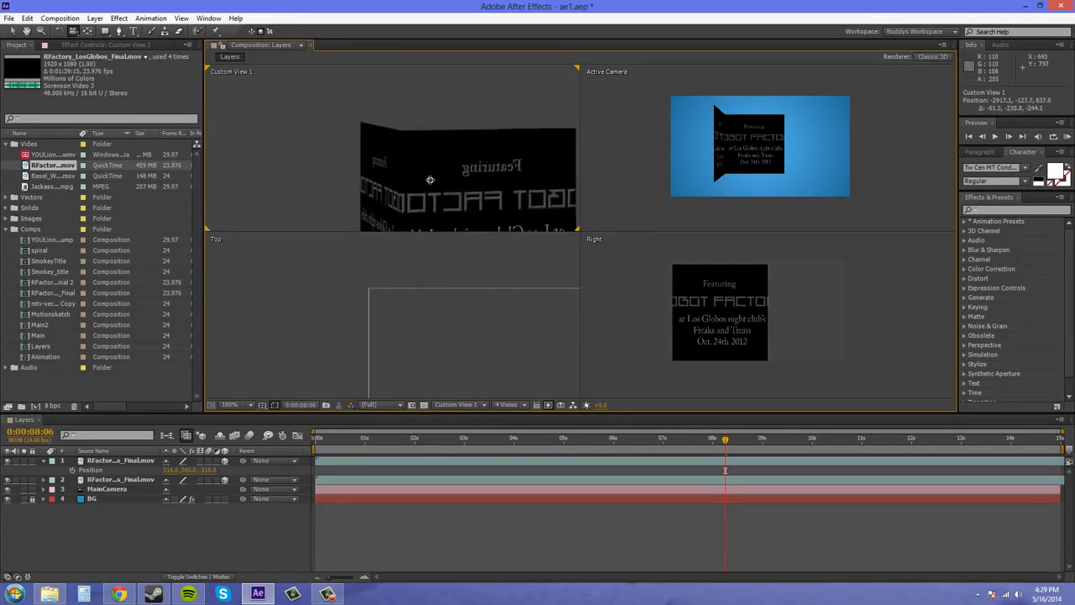
left_click_drag(436, 148, 286, 120)
scroll(483, 152, "down", 4)
scroll(453, 147, "down", 2)
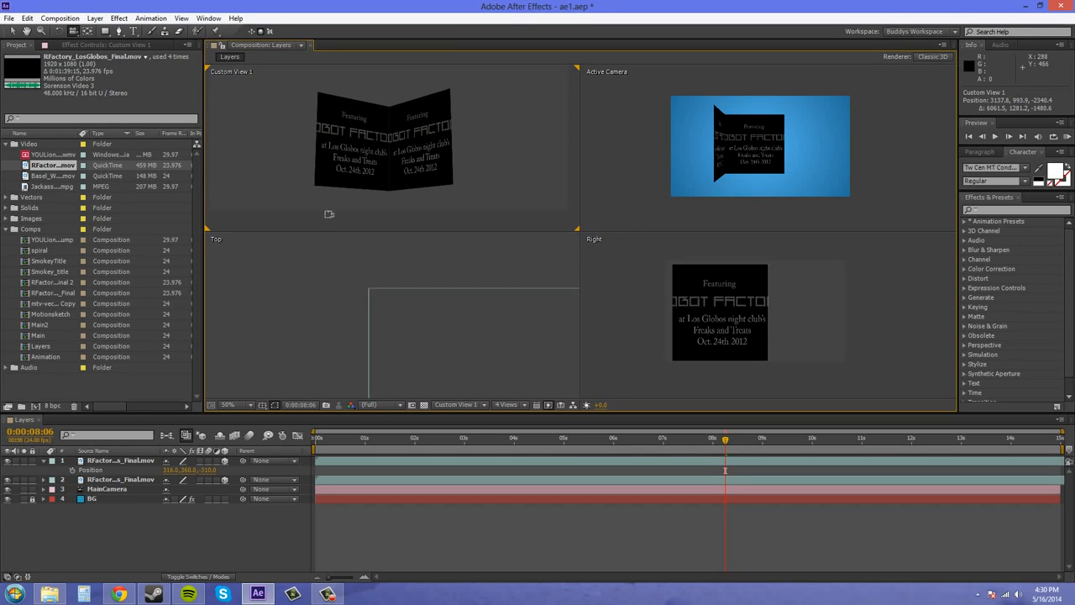
Duplicate the left side layer and move the copy along X to the back layer's right end, at about X 944.
scroll(509, 333, "down", 2)
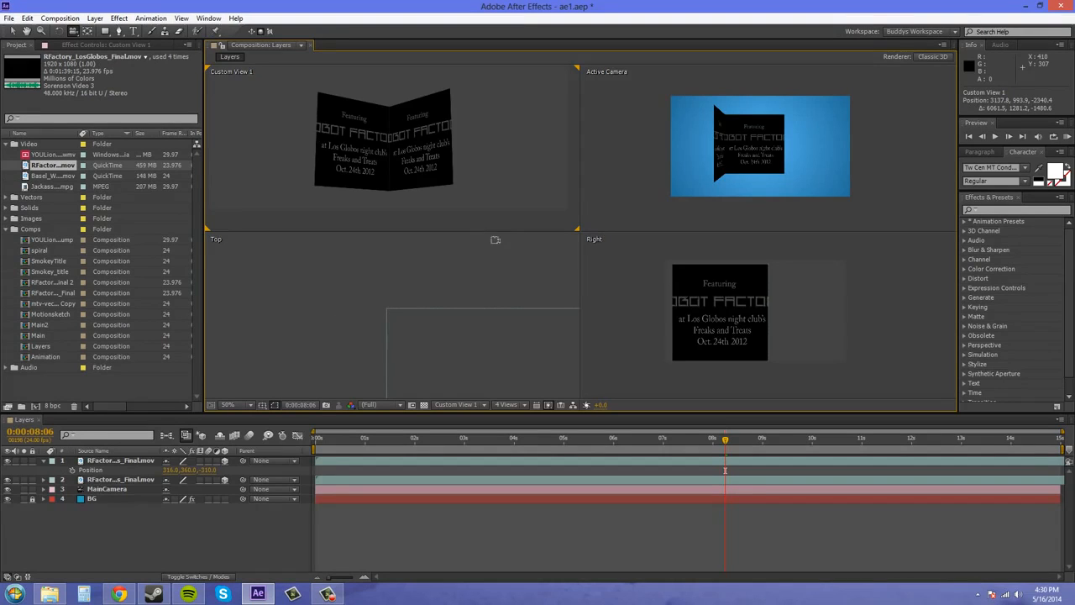
key("v")
left_click_drag(409, 284, 309, 239)
scroll(430, 339, "down", 2)
scroll(411, 324, "down", 2)
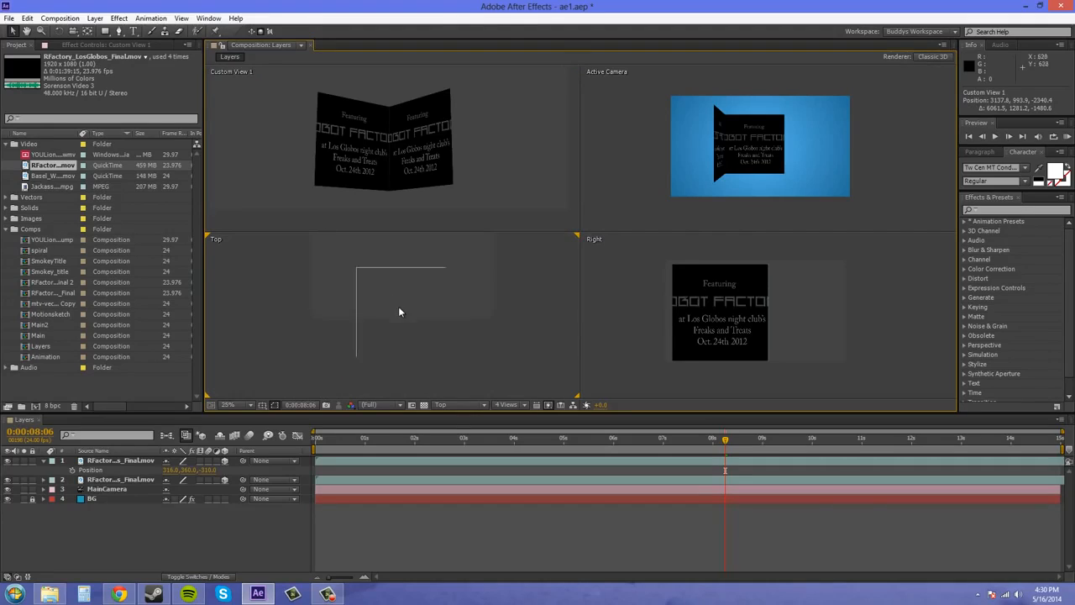
left_click(124, 463)
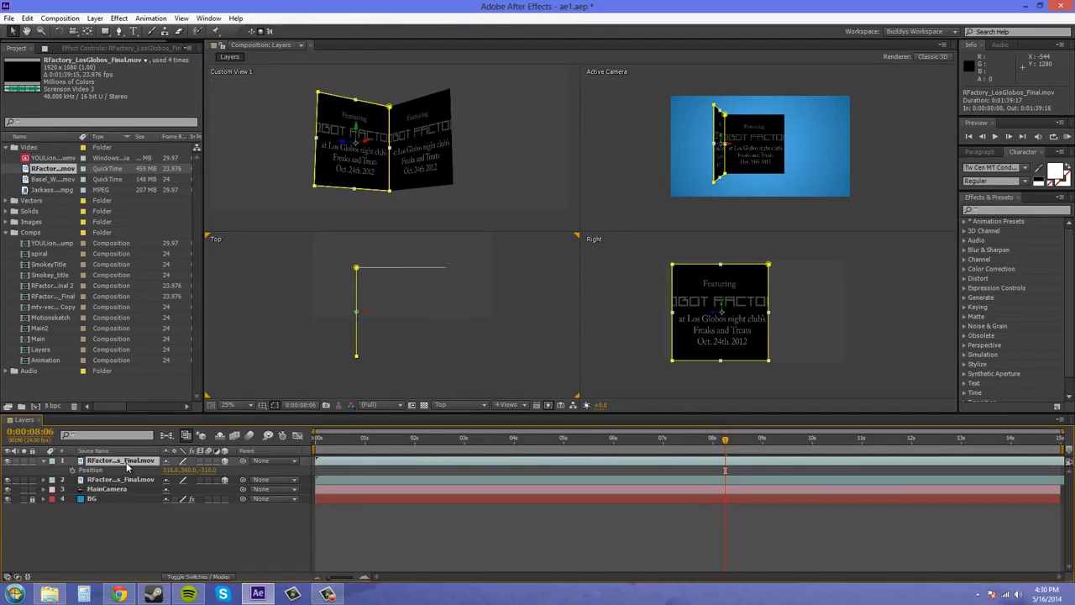
key("ctrl+d")
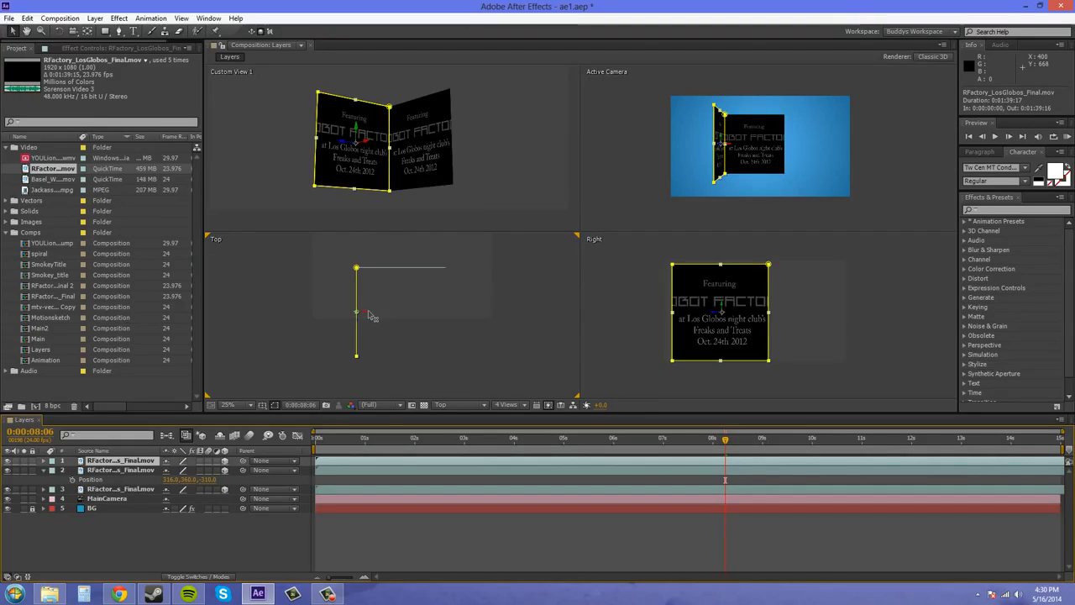
left_click_drag(375, 312, 461, 319)
Reveal the right side layer's position and adjust its X value to 947 against the back layer's corner.
scroll(480, 291, "up", 5)
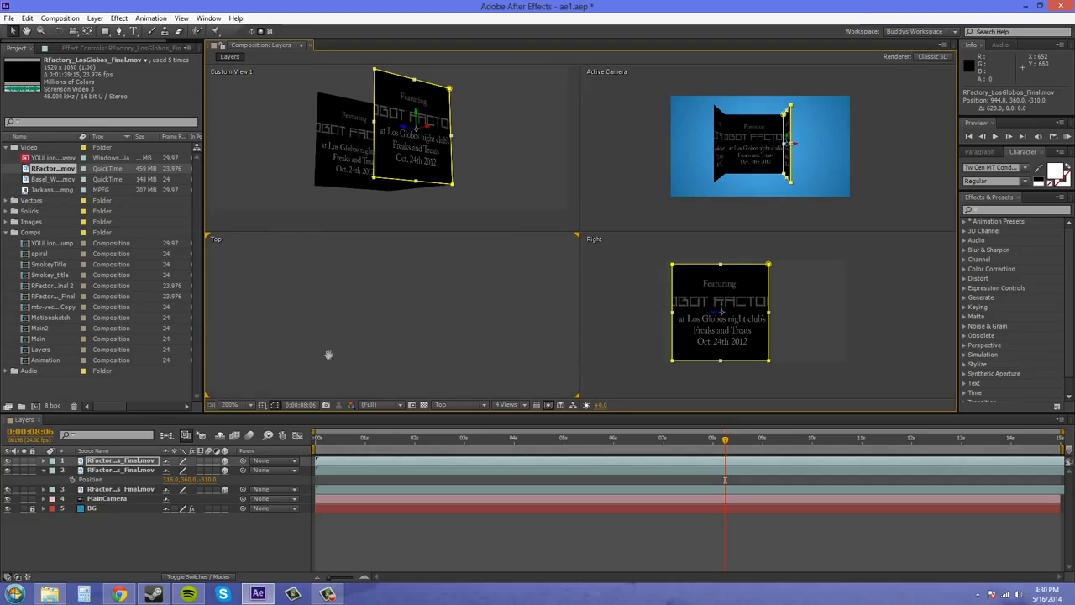
scroll(402, 318, "down", 2)
left_click_drag(471, 264, 406, 326)
scroll(405, 325, "up", 2)
left_click_drag(427, 376, 445, 424)
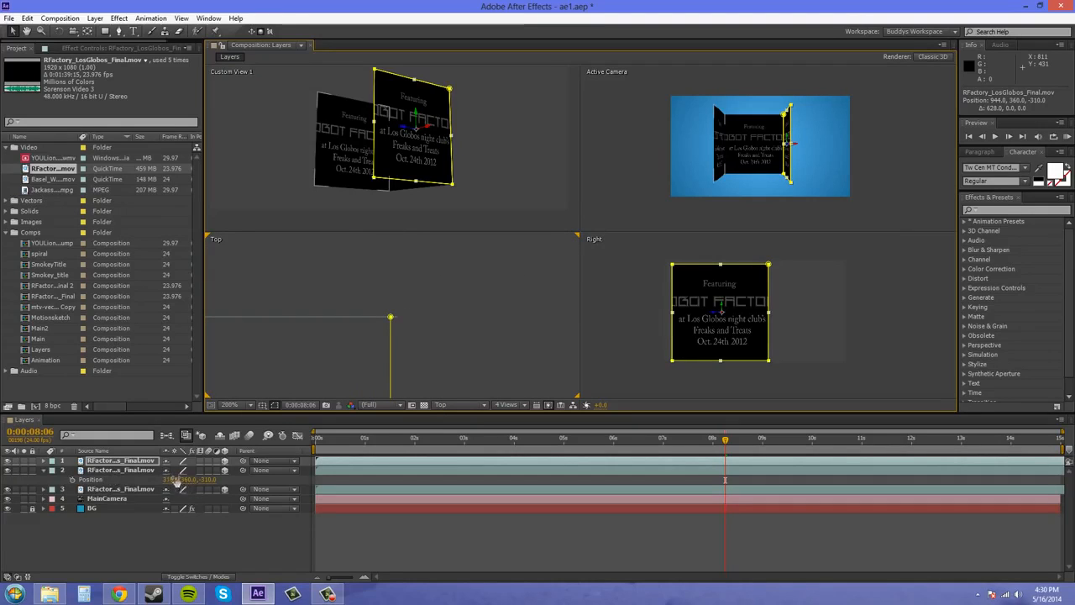
key("alt+shift+p")
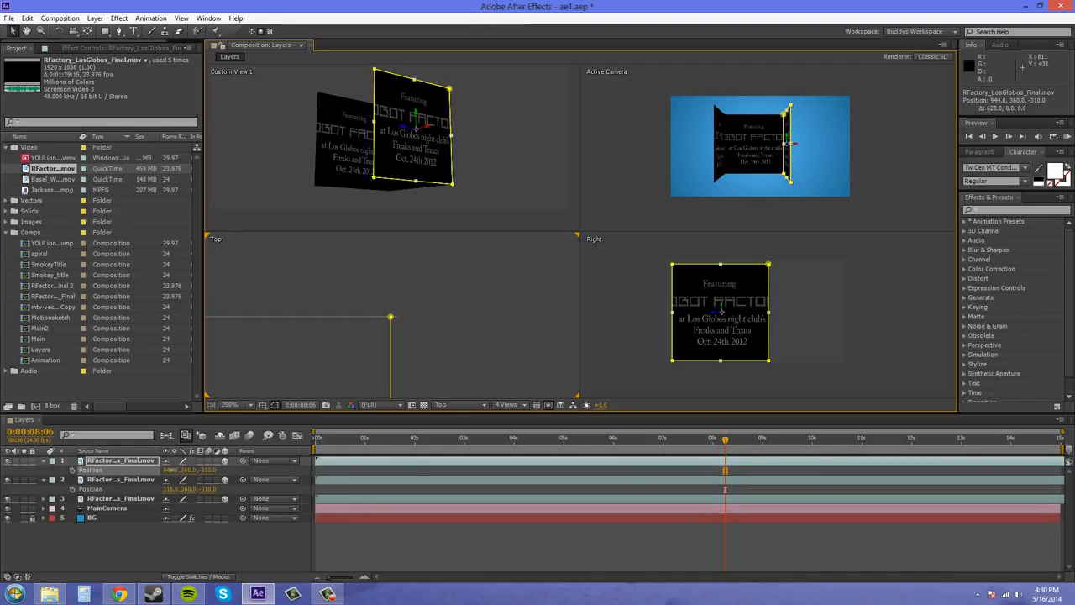
left_click_drag(168, 470, 168, 471)
scroll(437, 326, "up", 1)
left_click(467, 325)
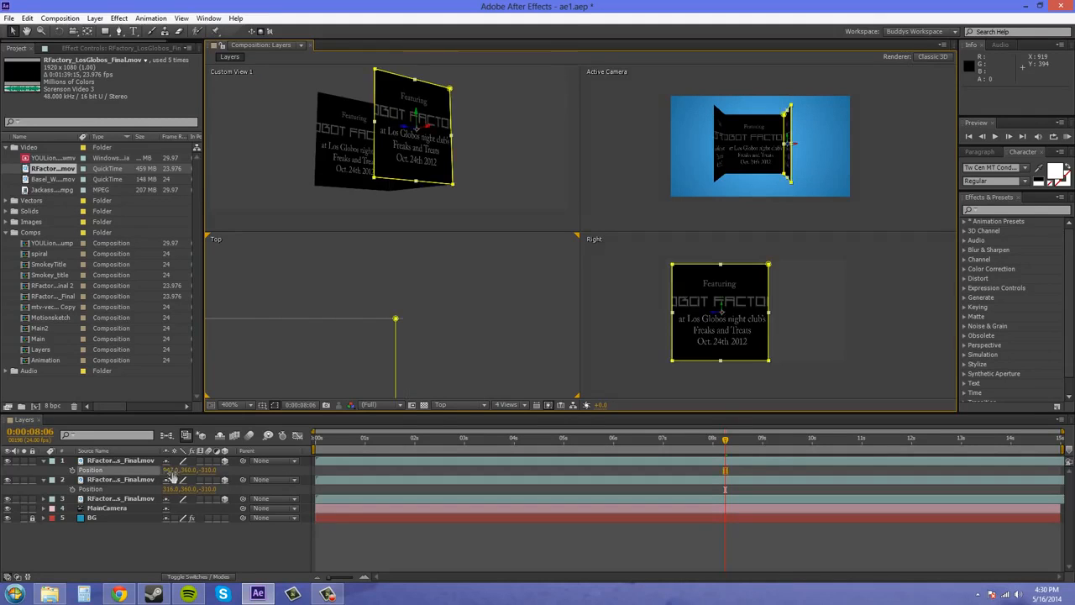
Hide the mask paths in the Top view and set the right side layer's X position to 950.
left_click(275, 405)
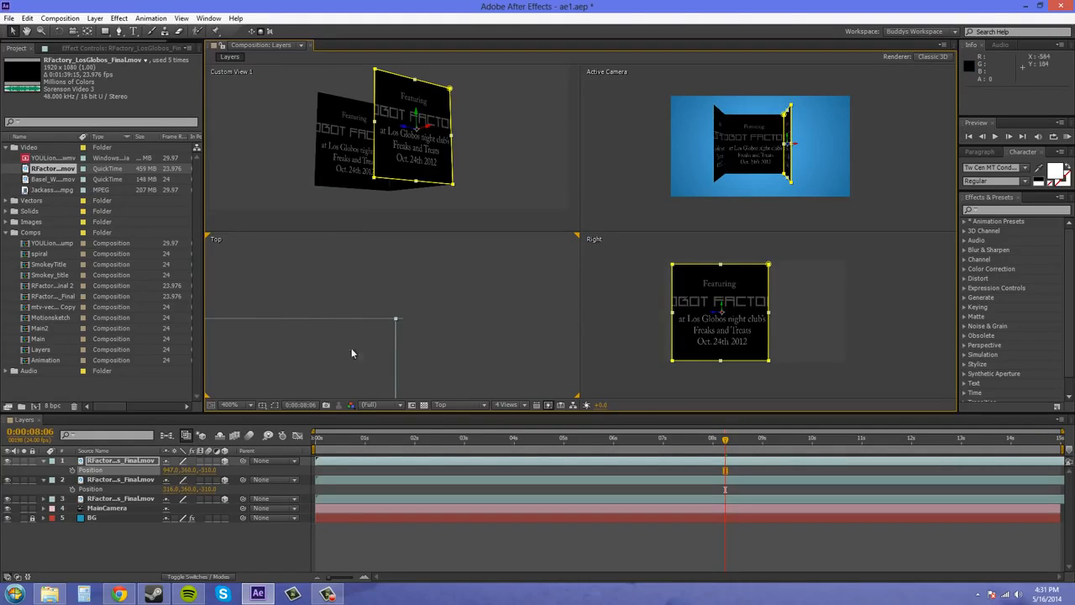
left_click_drag(168, 469, 167, 470)
left_click(442, 333)
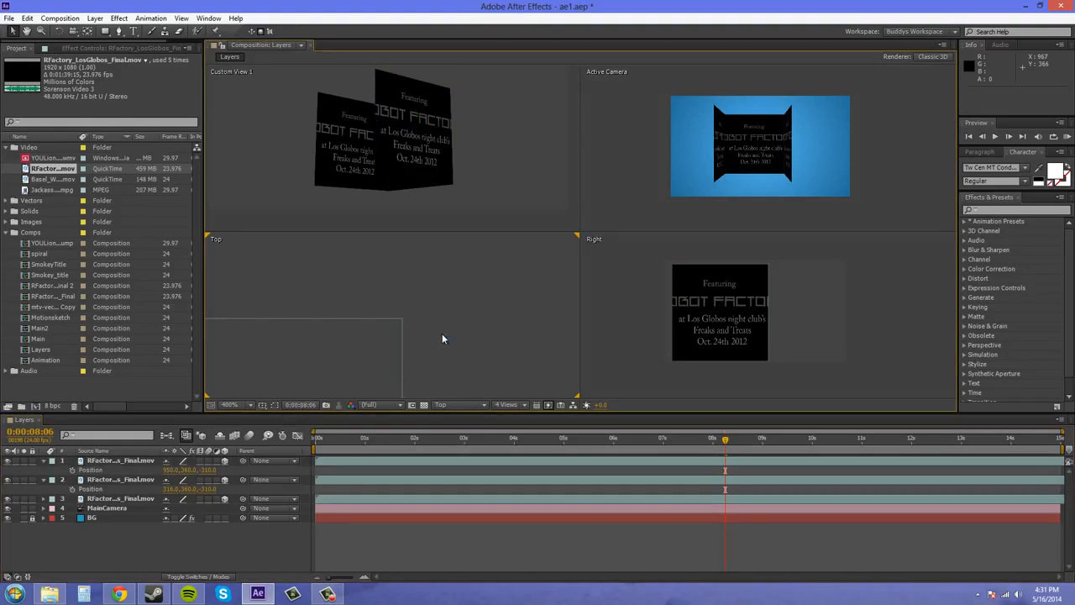
scroll(412, 328, "down", 2)
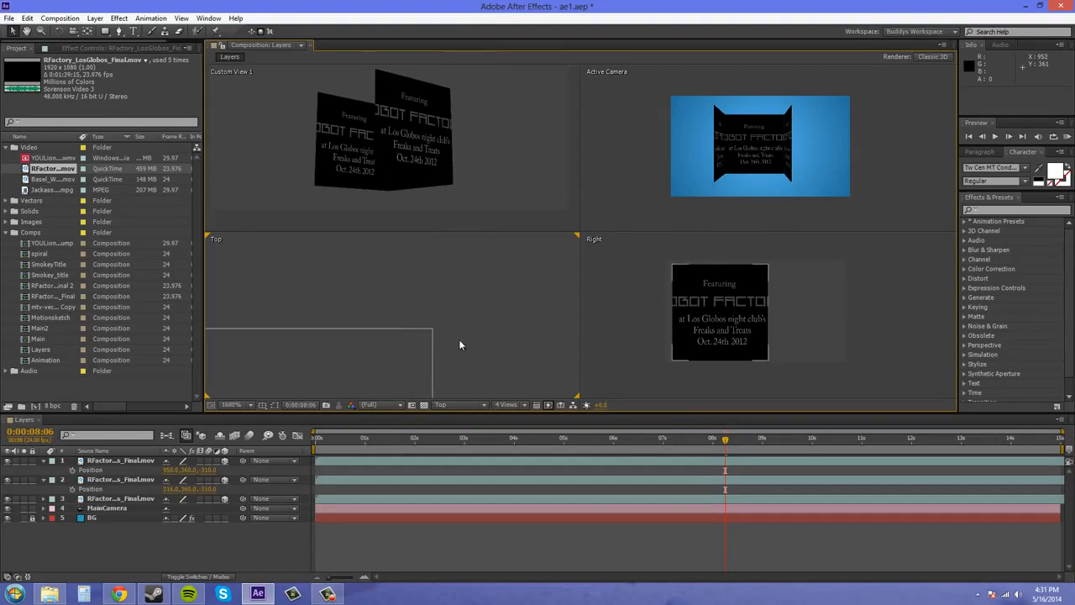
Duplicate the back RFactory video layer for the open front side of the cube.
scroll(452, 334, "down", 5)
left_click_drag(431, 353, 471, 301)
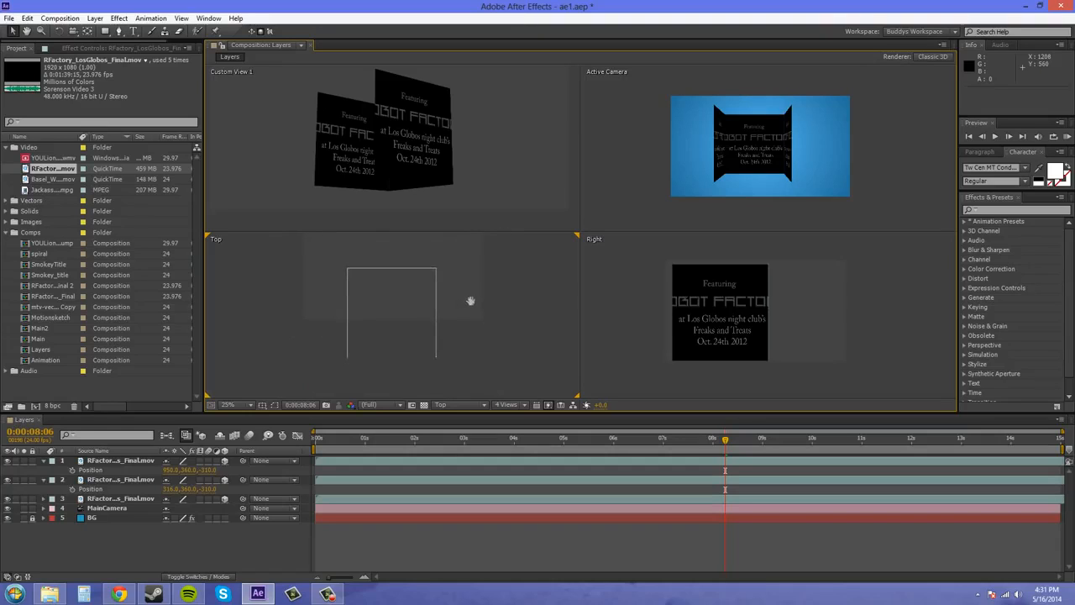
left_click(122, 499)
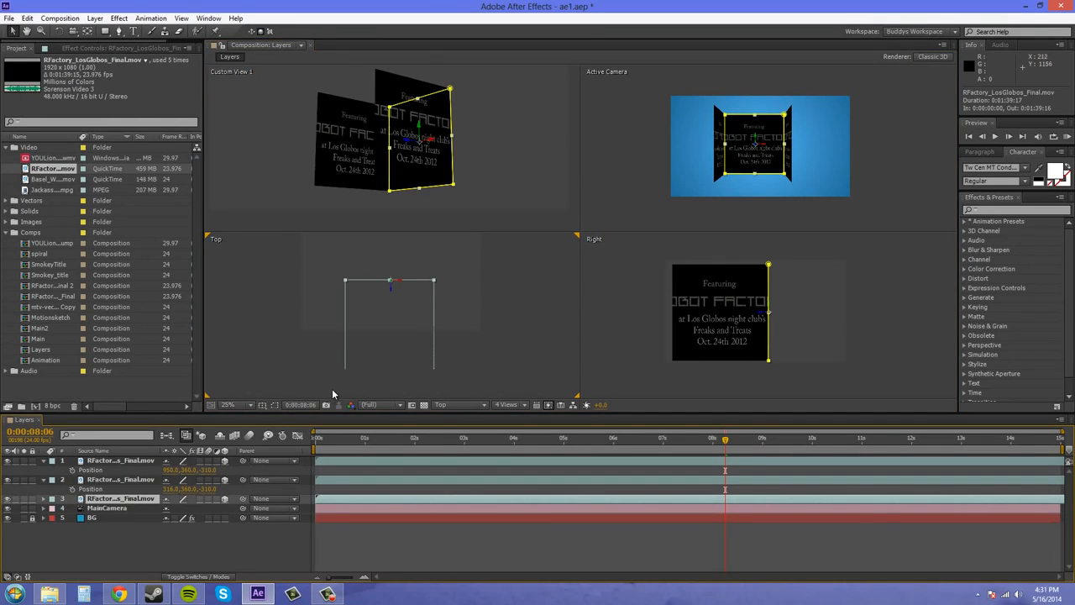
key("ctrl+d")
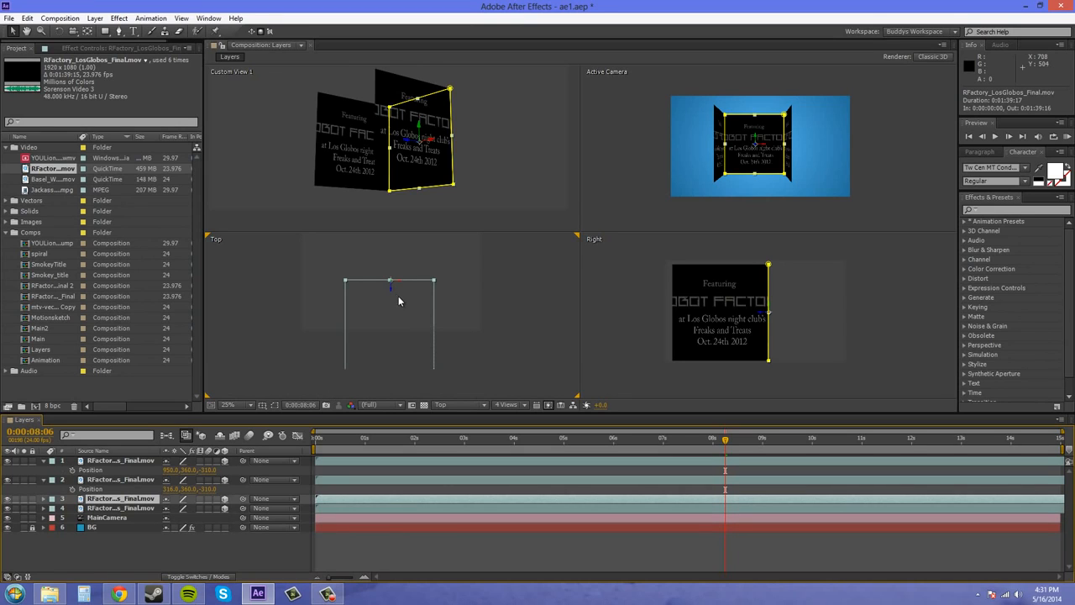